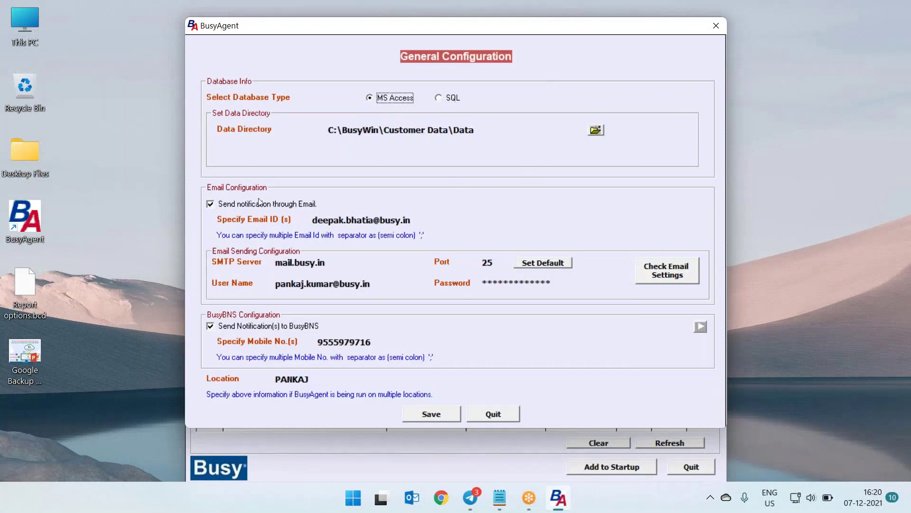
Replace the notification Email ID with the sending account's address and advance to Check Email Settings
{"action": "left_click", "coordinate": [361, 220]}
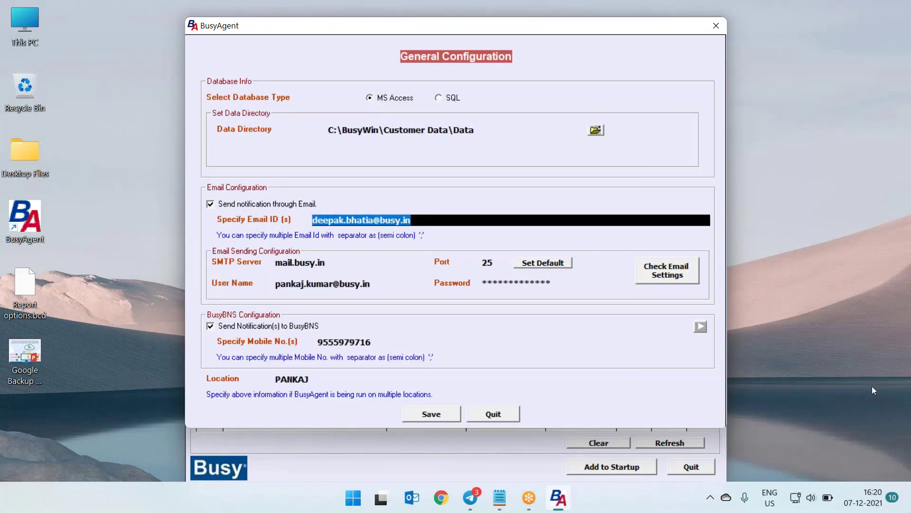
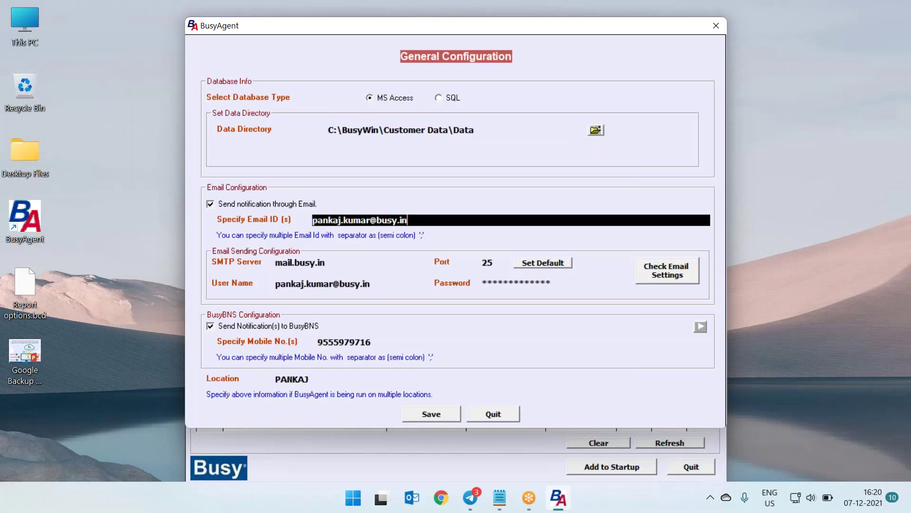
{"action": "key", "text": "Tab"}
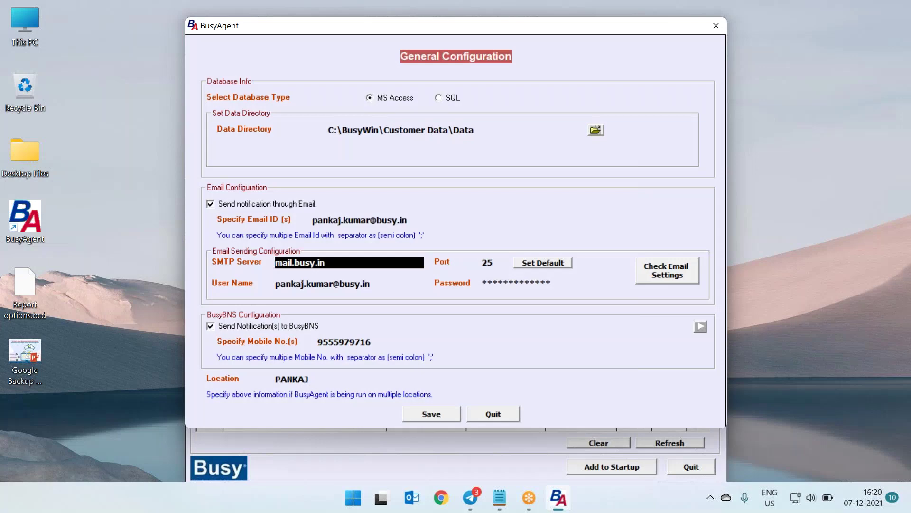
{"action": "key", "text": "Tab"}
{"action": "key", "text": "Tab"}
{"action": "key", "text": "Tab"}
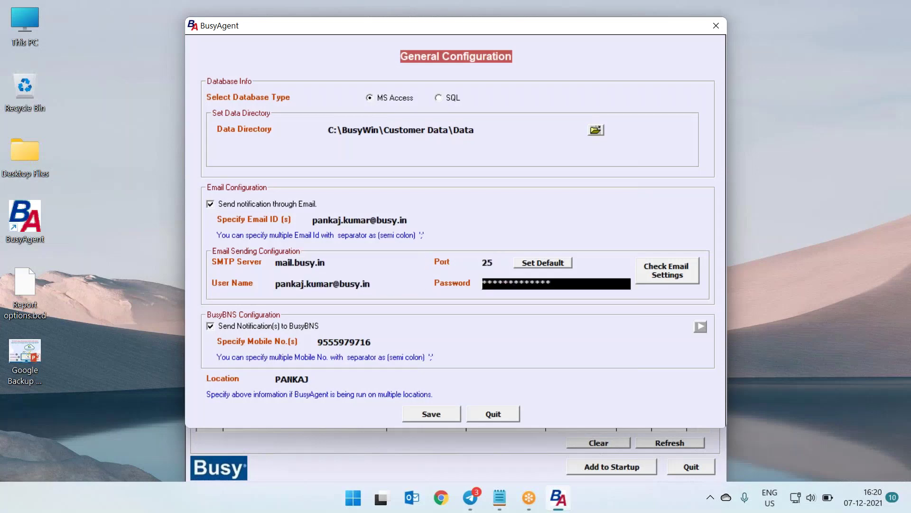
{"action": "key", "text": "Tab"}
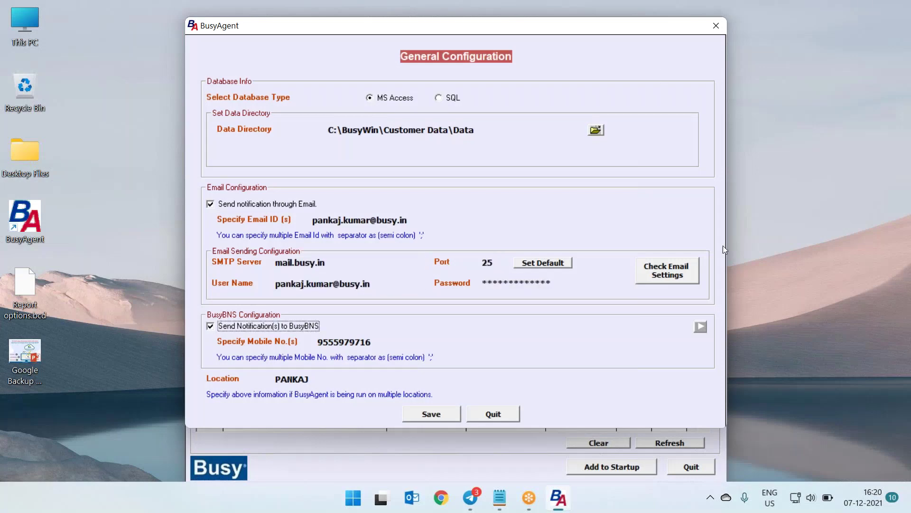
{"action": "key", "text": "Tab"}
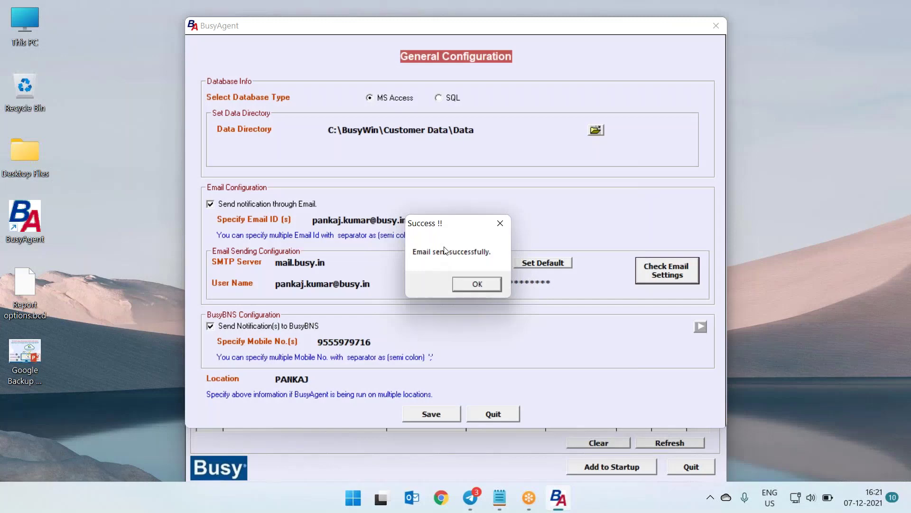
Dismiss the email-sent message and clean up a stray semicolon in the Mobile No. field
{"action": "left_click", "coordinate": [488, 283]}
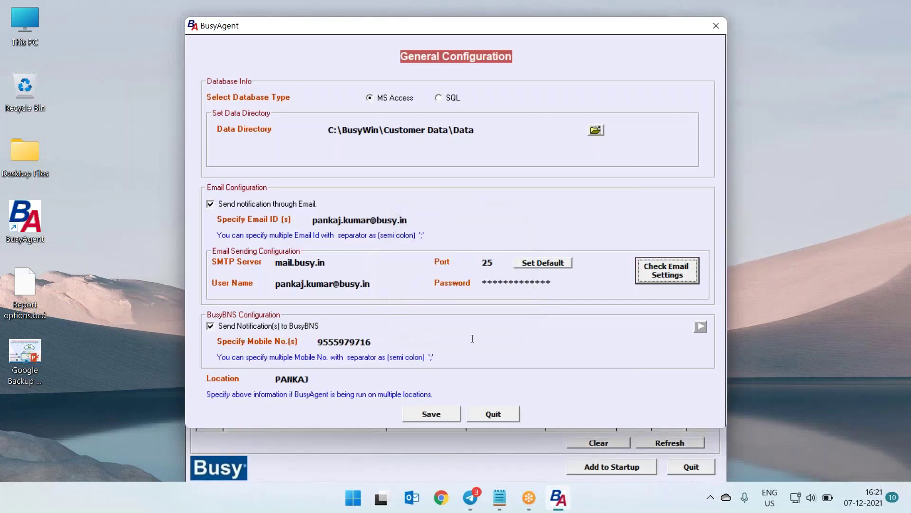
{"action": "left_click_drag", "start_coordinate": [393, 342], "coordinate": [308, 344]}
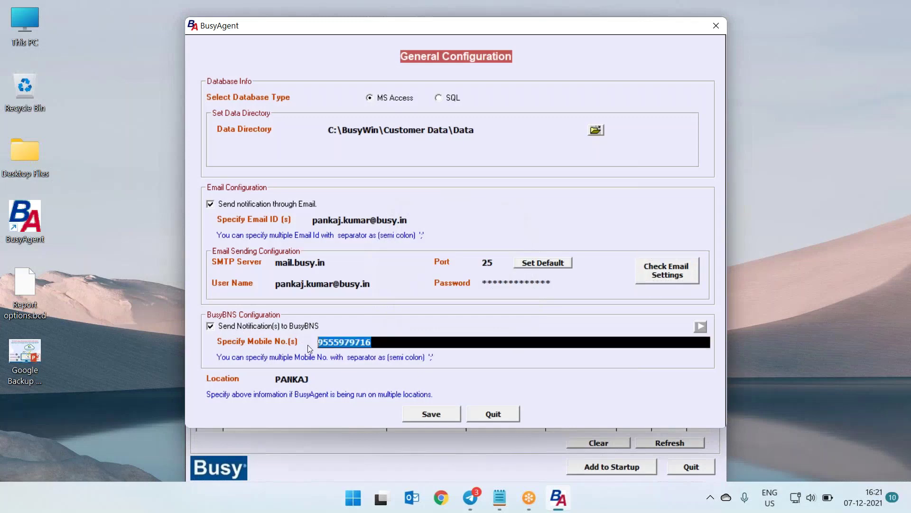
{"action": "left_click", "coordinate": [385, 343]}
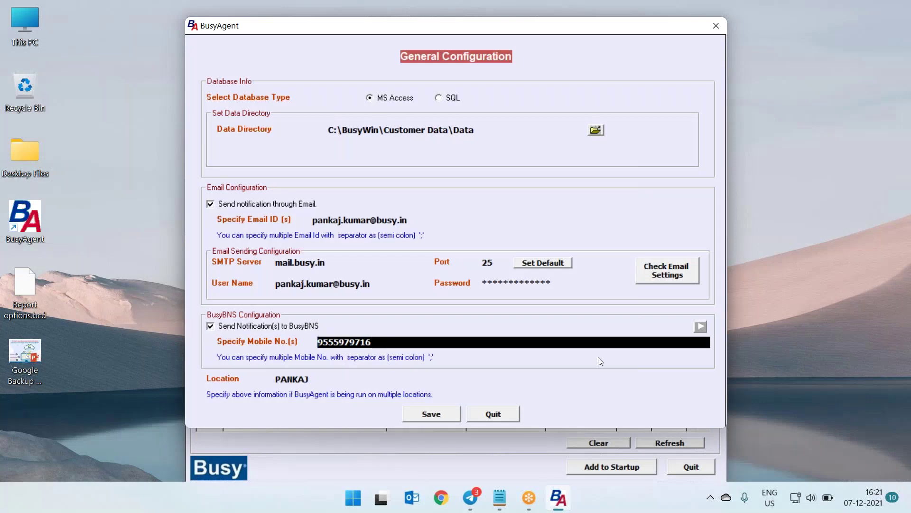
{"action": "type", "text": ";"}
{"action": "key", "text": "BackSpace"}
Review the Location field, then save the general configuration and acknowledge it
{"action": "left_click_drag", "start_coordinate": [313, 381], "coordinate": [257, 378]}
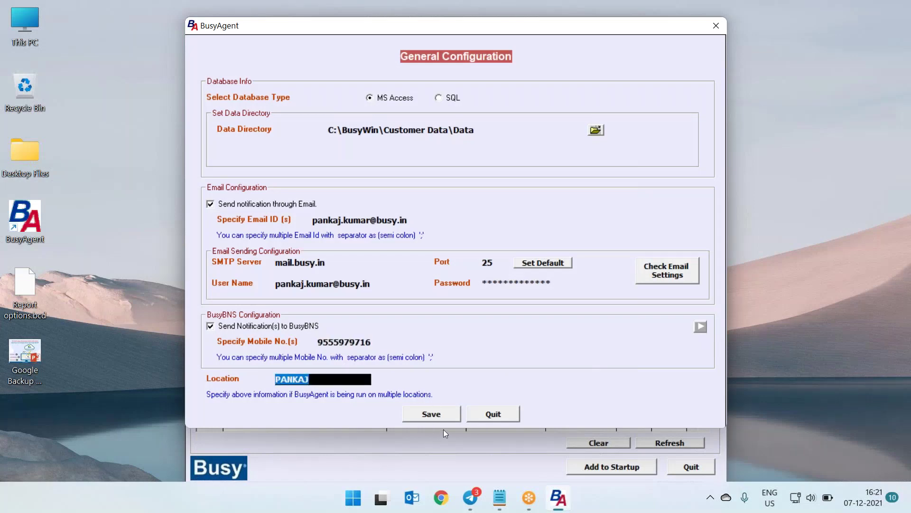
{"action": "left_click", "coordinate": [432, 417]}
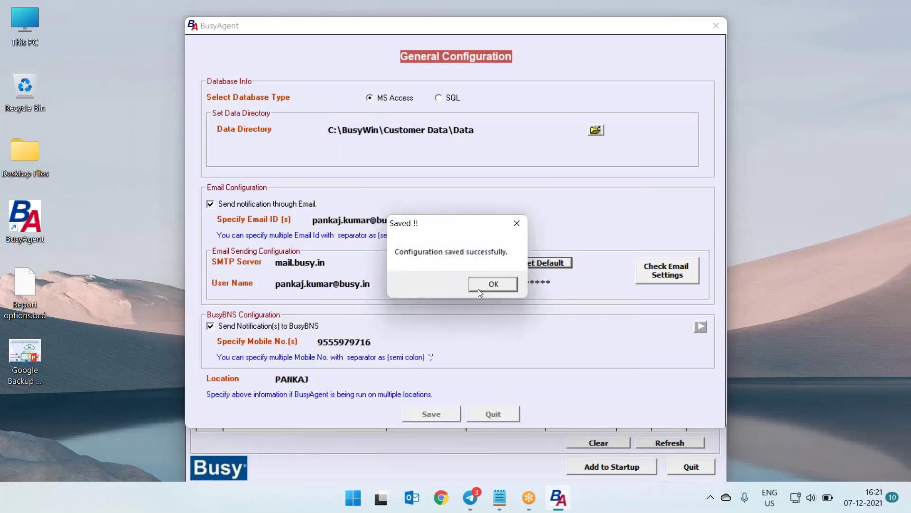
{"action": "left_click", "coordinate": [478, 288]}
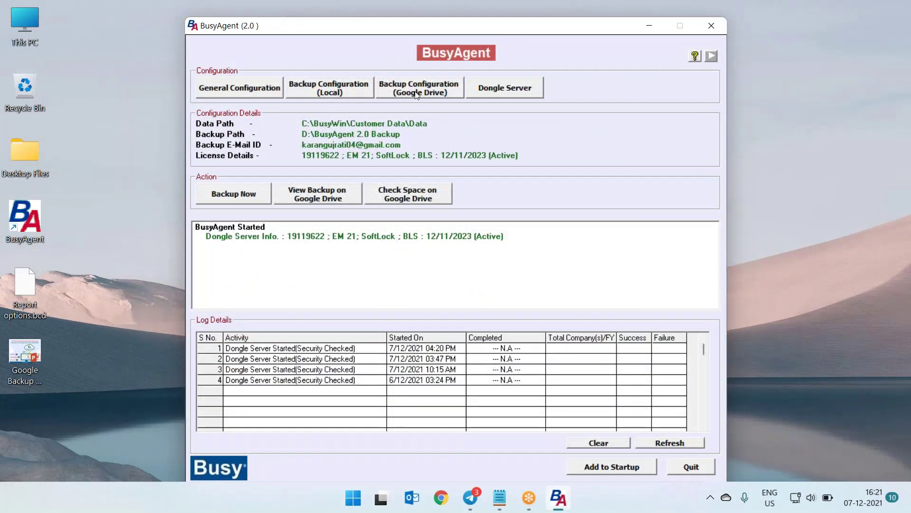
Open the Google Drive backup configuration and authorise the current backup account
{"action": "left_click", "coordinate": [416, 94]}
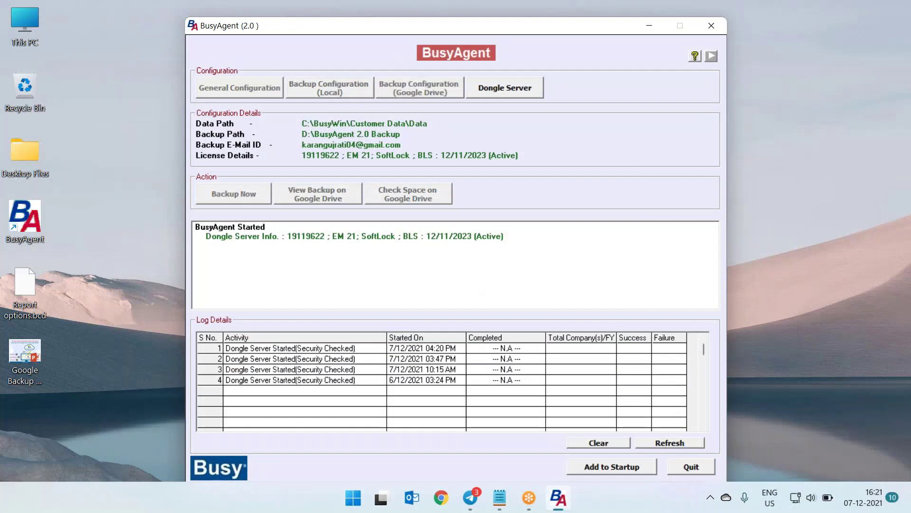
{"action": "key", "text": "Return"}
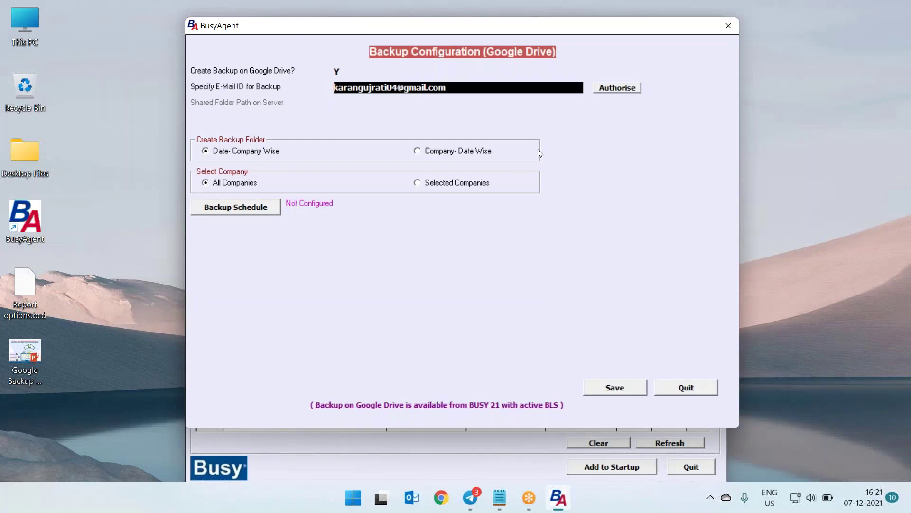
{"action": "left_click", "coordinate": [630, 88]}
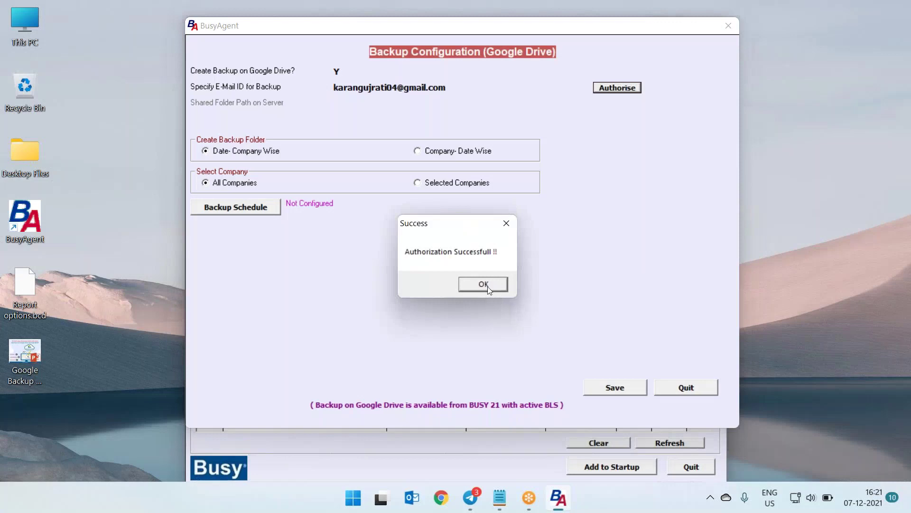
{"action": "left_click", "coordinate": [488, 287]}
Change the backup e-mail to the new Gmail account name and authorise it as already signed in
{"action": "left_click", "coordinate": [396, 91]}
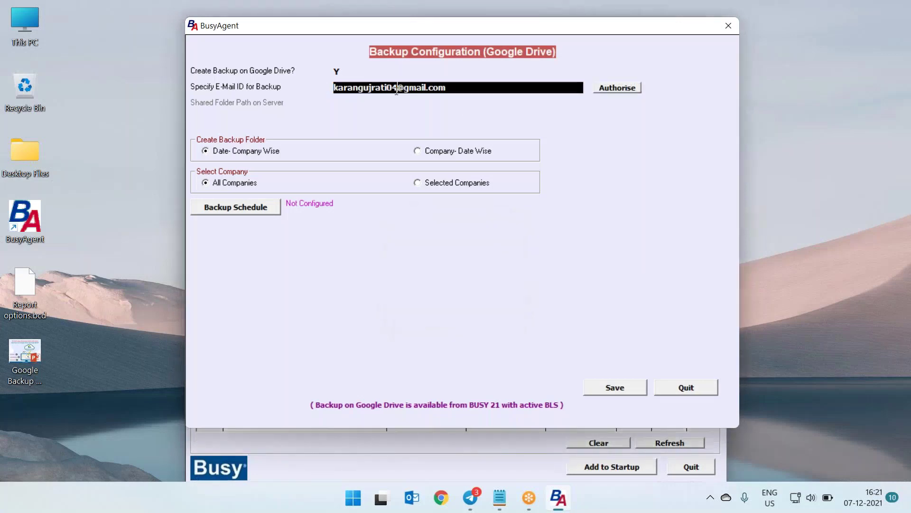
{"action": "left_click_drag", "start_coordinate": [396, 90], "coordinate": [319, 87]}
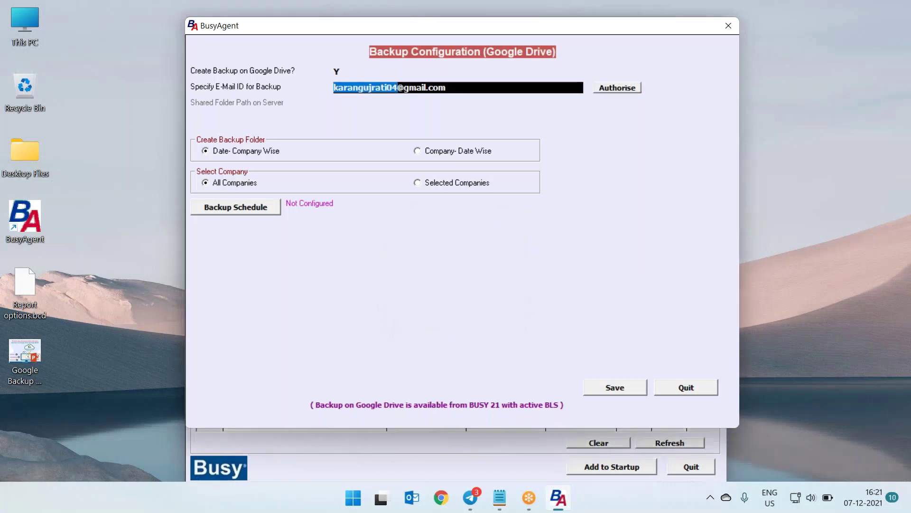
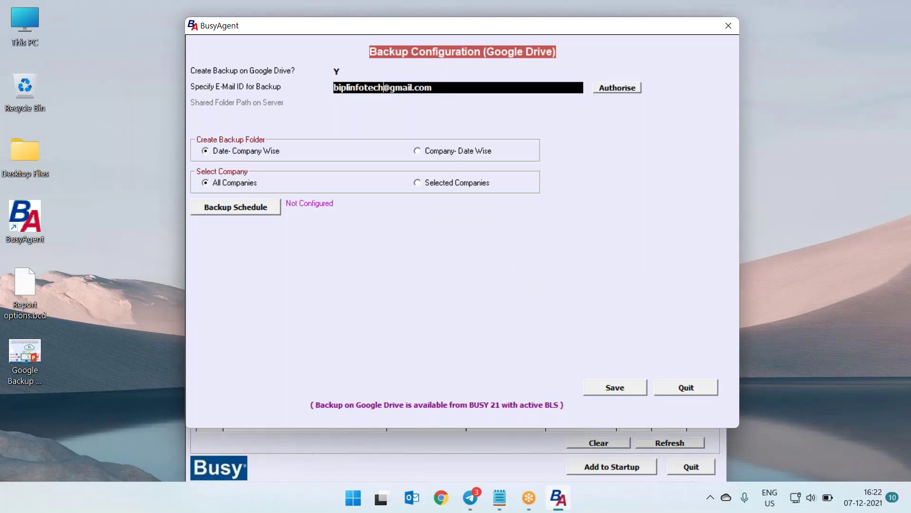
{"action": "left_click", "coordinate": [617, 88]}
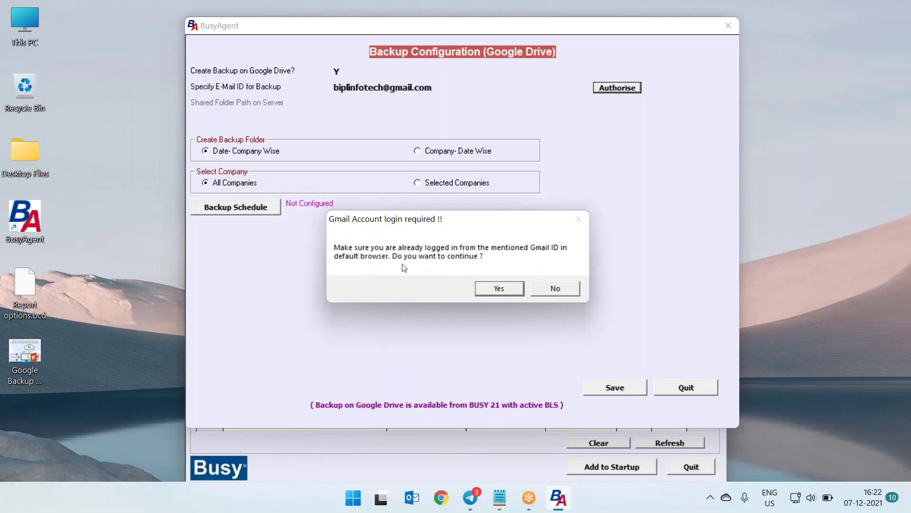
{"action": "left_click", "coordinate": [492, 291]}
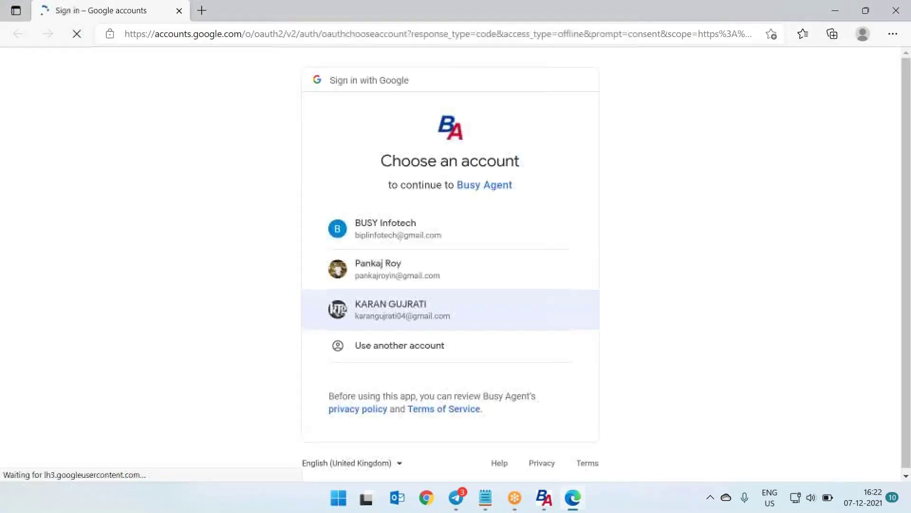
Choose the new backup Google account, allow Busy Agent Drive access, then close the browser
{"action": "left_click", "coordinate": [393, 240]}
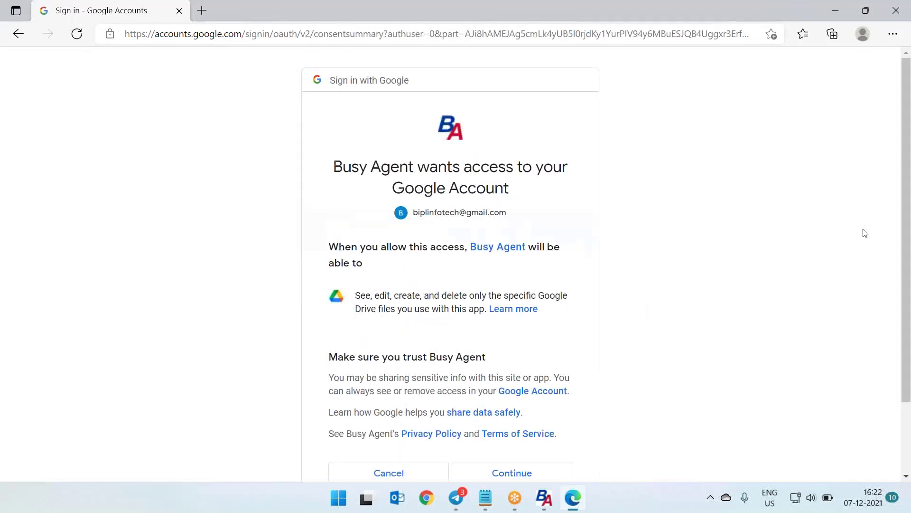
{"action": "scroll", "coordinate": [522, 294], "scroll_direction": "down", "scroll_amount": 2}
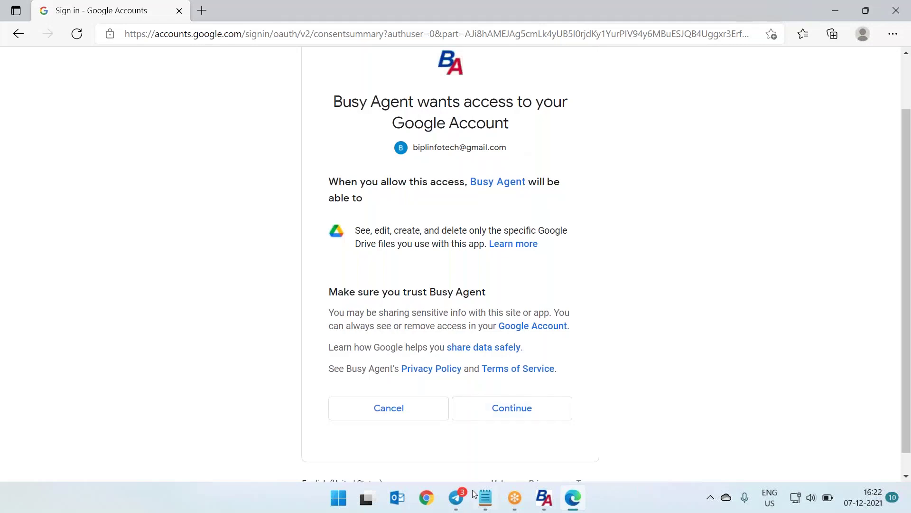
{"action": "left_click", "coordinate": [518, 415]}
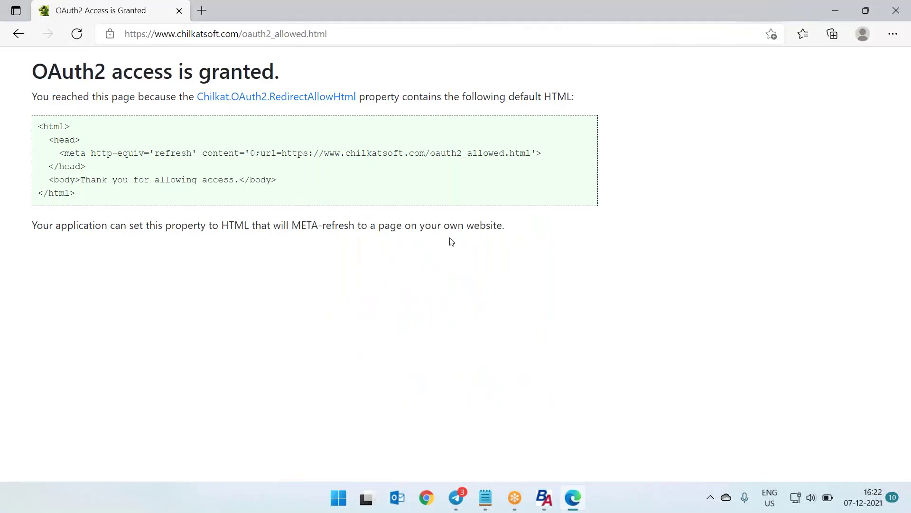
{"action": "left_click", "coordinate": [894, 14]}
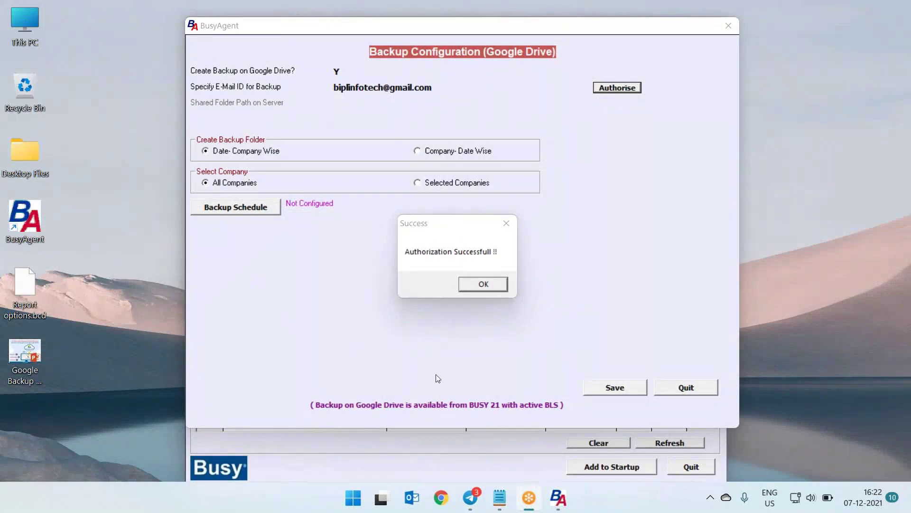
Save the newly authorised Google Drive backup configuration
{"action": "left_click", "coordinate": [490, 285]}
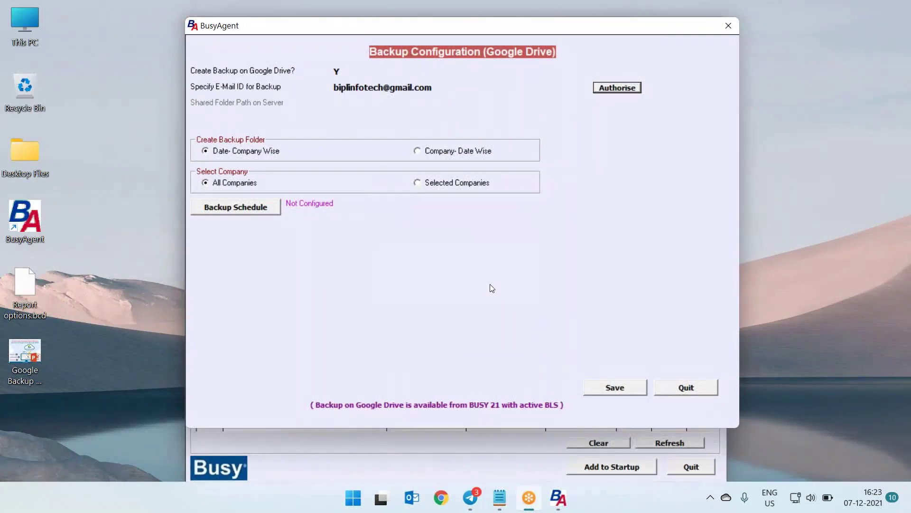
{"action": "left_click", "coordinate": [625, 385]}
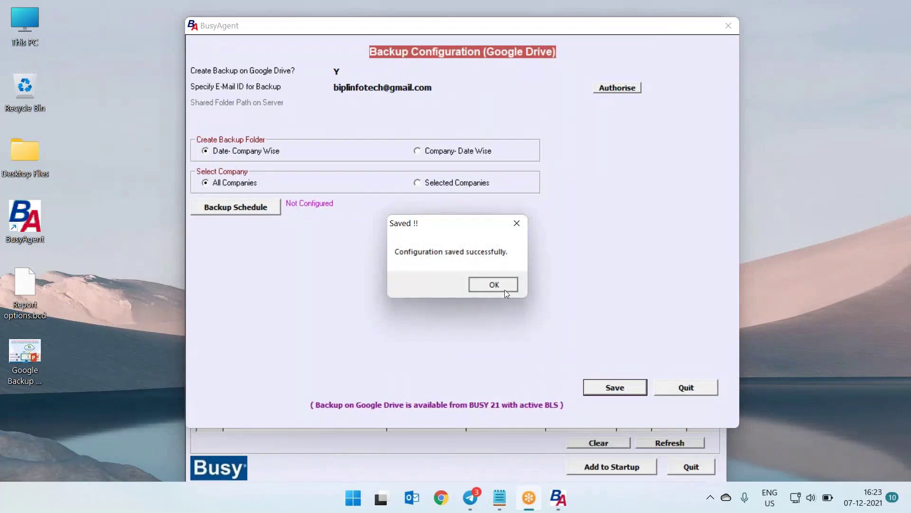
{"action": "left_click", "coordinate": [505, 290]}
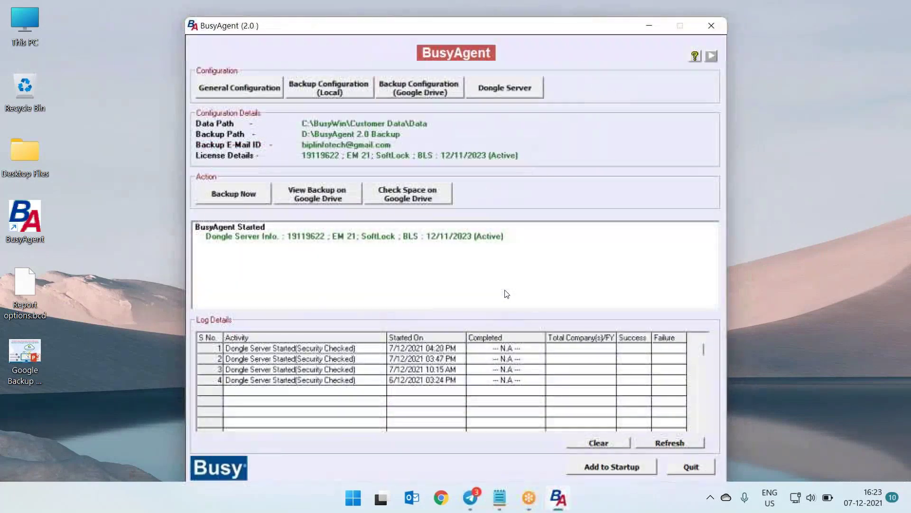
Reopen the Google Drive backup configuration, re-authorise the account, and save it again
{"action": "left_click", "coordinate": [432, 92]}
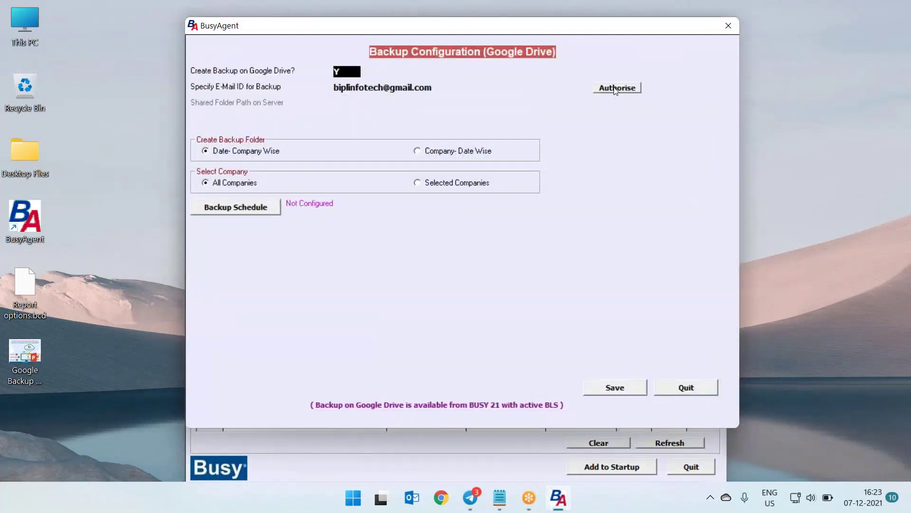
{"action": "left_click", "coordinate": [613, 90]}
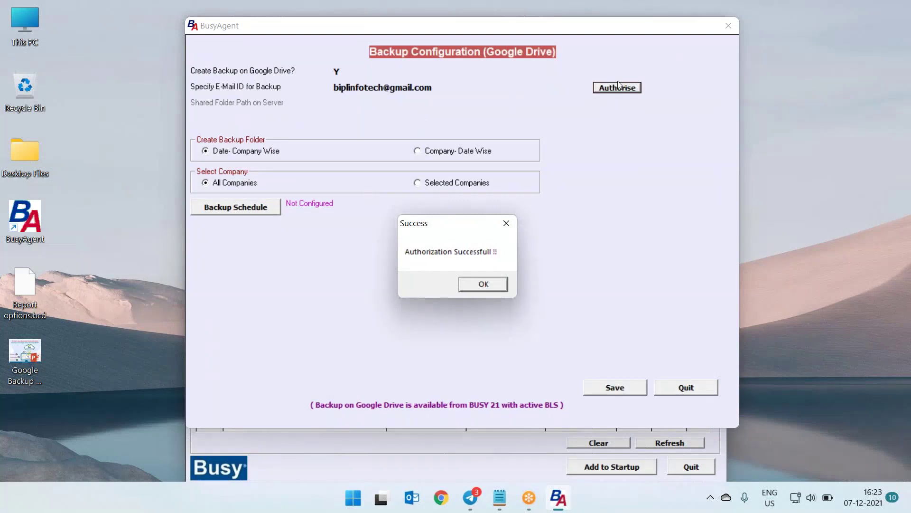
{"action": "left_click", "coordinate": [483, 286]}
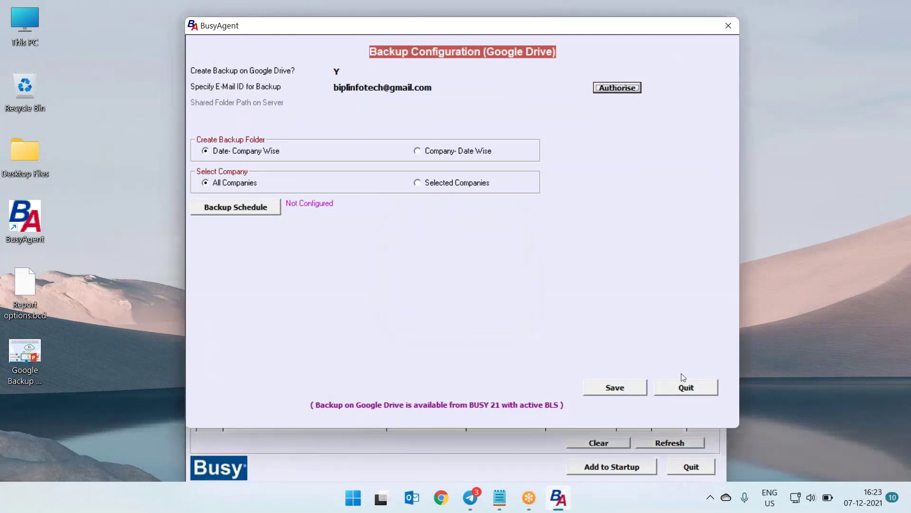
{"action": "left_click", "coordinate": [631, 385]}
{"action": "left_click", "coordinate": [494, 284]}
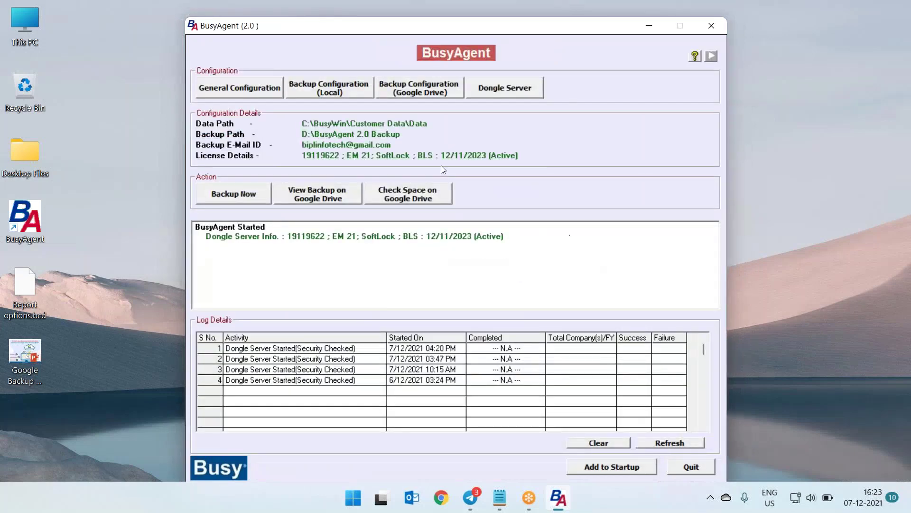
Check the all-company backup schedule without changes, then switch the backup to Selected Companies
{"action": "left_click", "coordinate": [412, 91]}
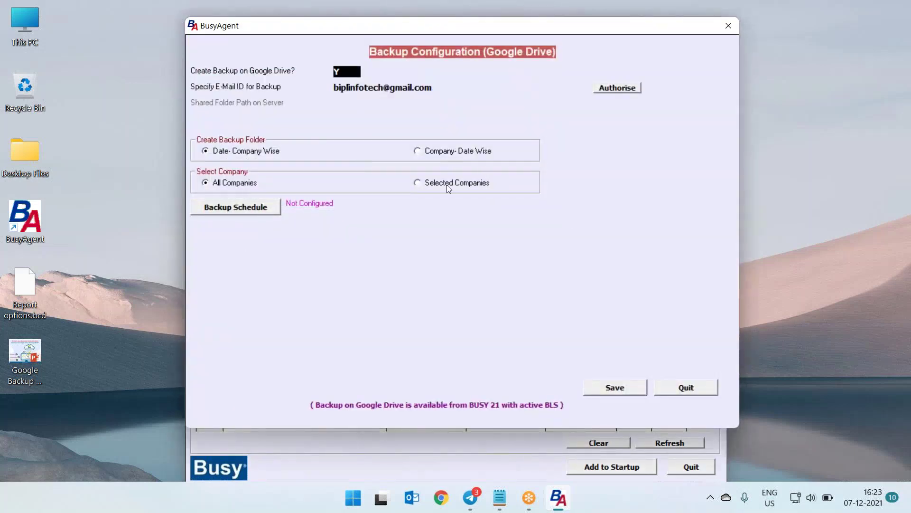
{"action": "left_click", "coordinate": [228, 210]}
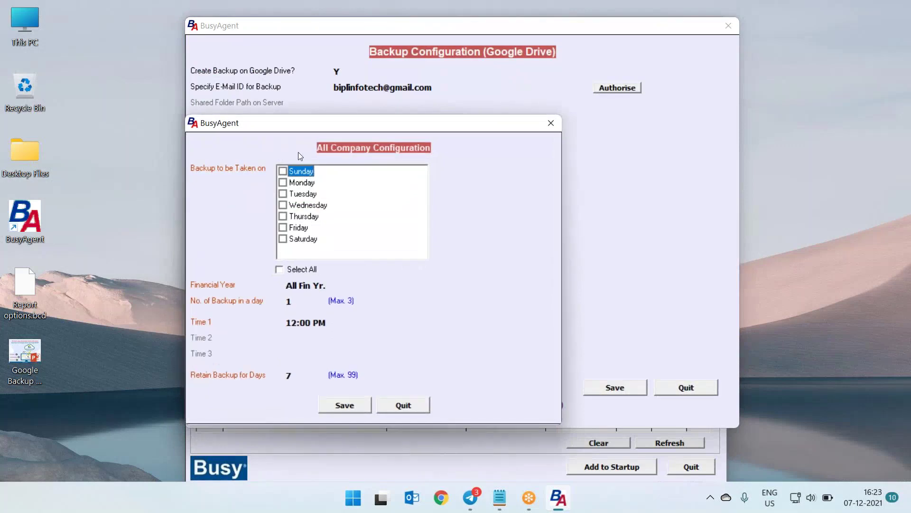
{"action": "left_click", "coordinate": [419, 405]}
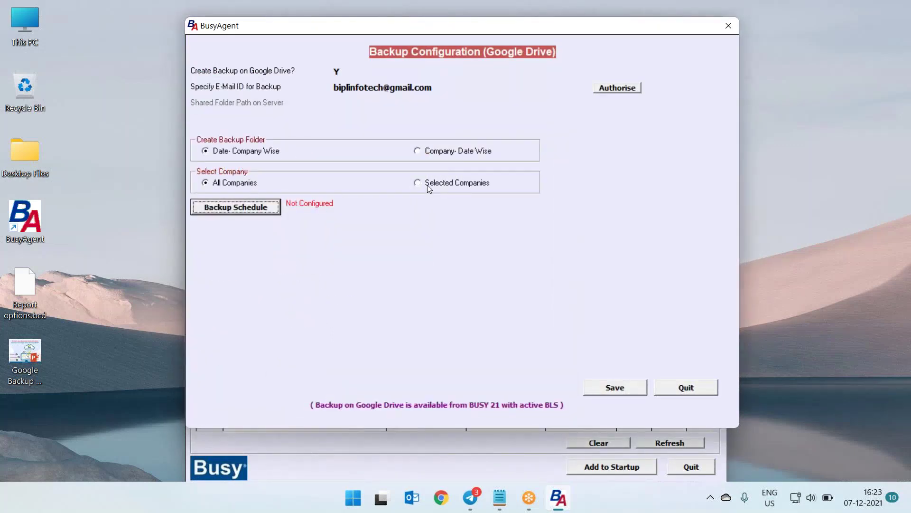
{"action": "left_click", "coordinate": [428, 184]}
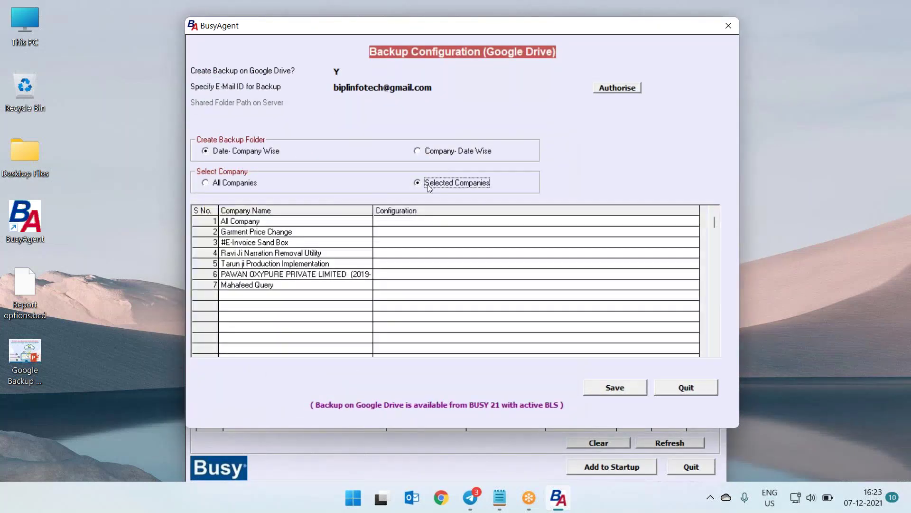
Schedule backups for Garment Price Change on Monday, #E-Invoice Sand Box Tuesday, Ravi Ji Wednesday
{"action": "left_click", "coordinate": [402, 223]}
{"action": "double_click", "coordinate": [399, 235]}
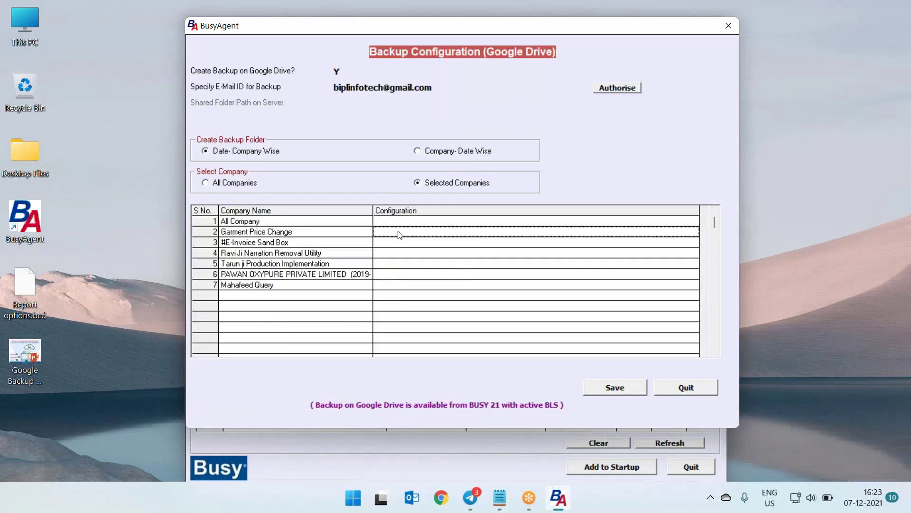
{"action": "left_click", "coordinate": [283, 183]}
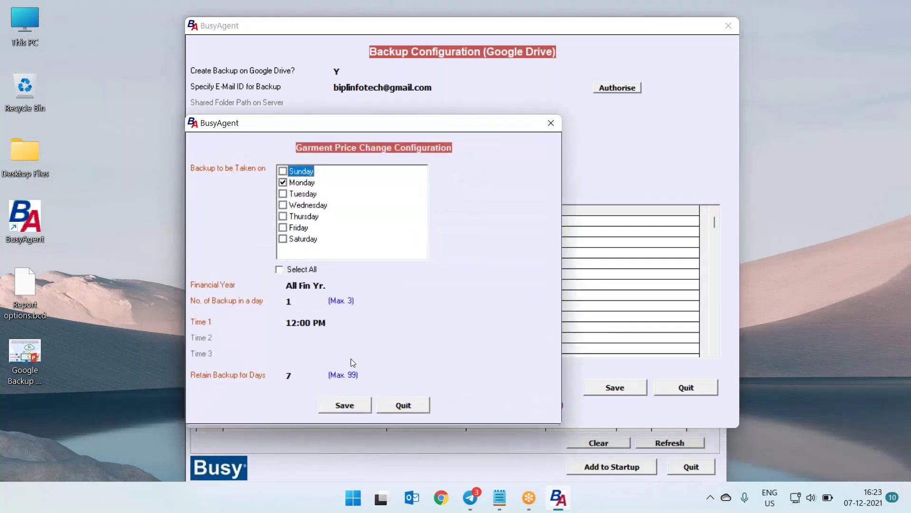
{"action": "left_click", "coordinate": [345, 404]}
{"action": "double_click", "coordinate": [414, 243]}
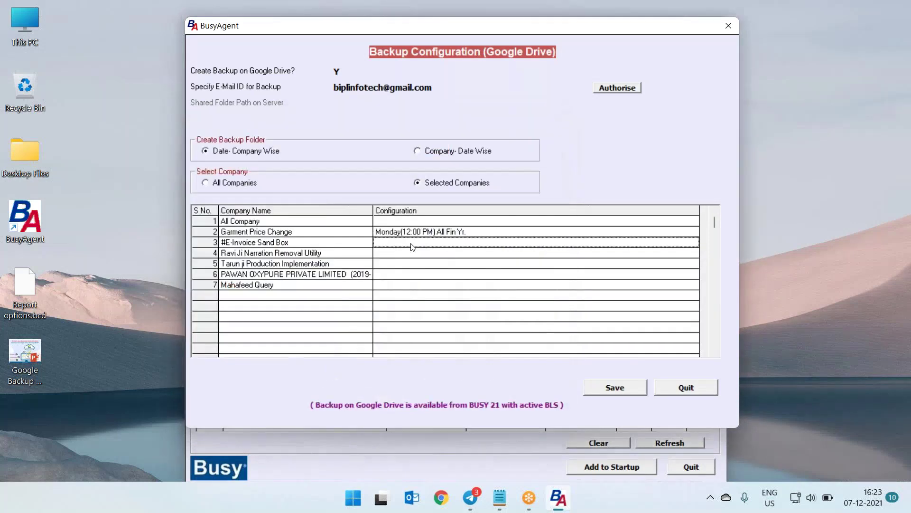
{"action": "left_click", "coordinate": [283, 194]}
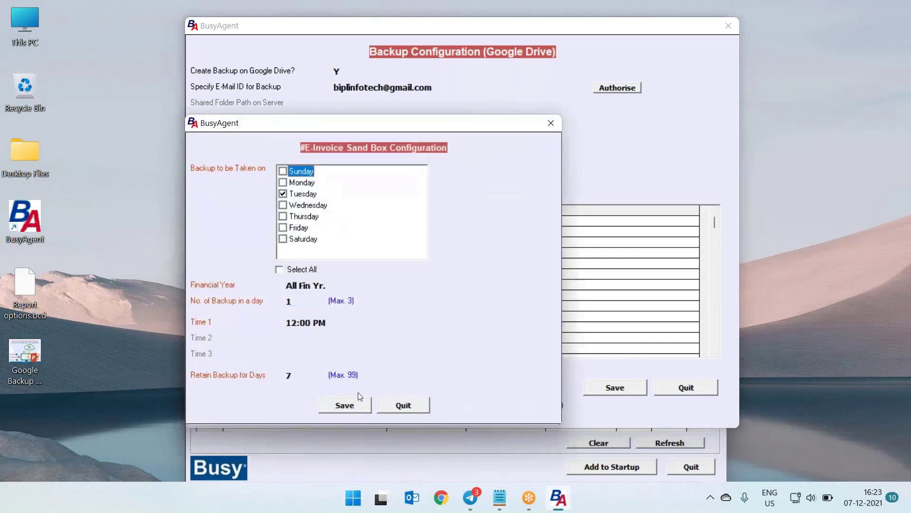
{"action": "left_click", "coordinate": [357, 408]}
{"action": "left_click", "coordinate": [430, 258]}
{"action": "double_click", "coordinate": [430, 258]}
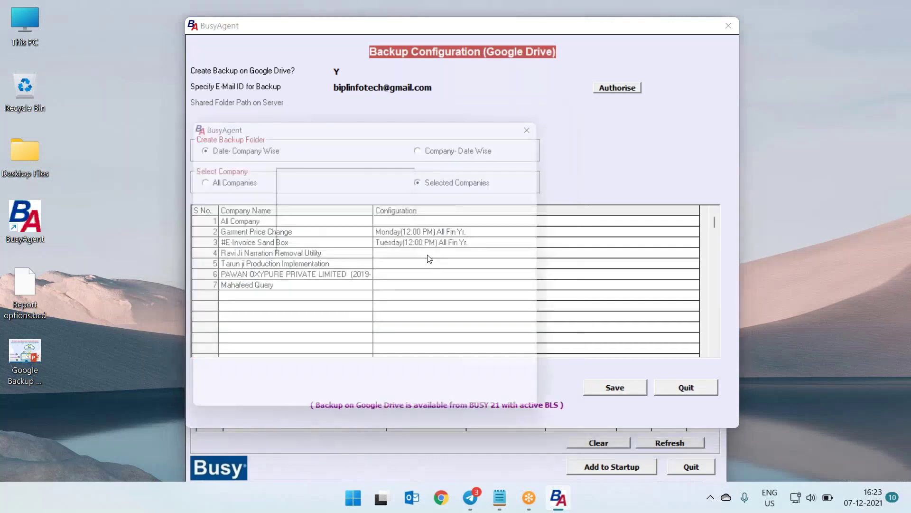
{"action": "left_click", "coordinate": [283, 205]}
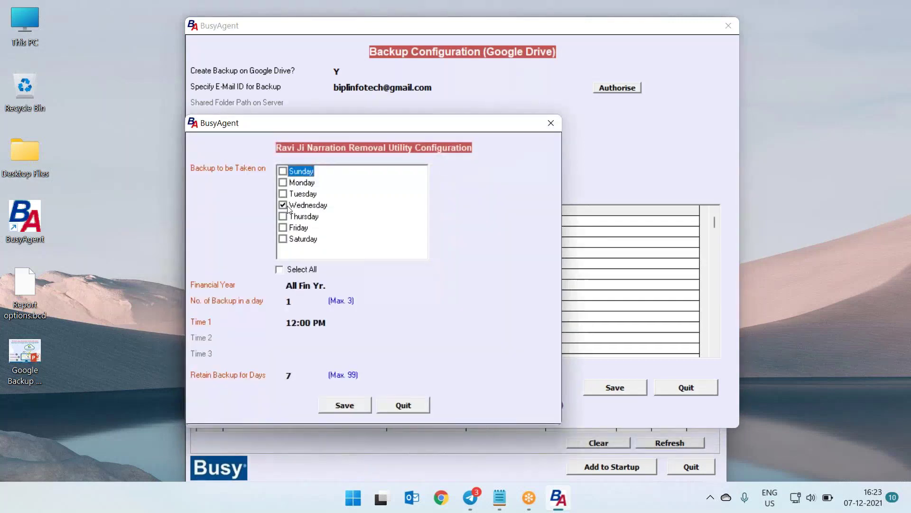
{"action": "left_click", "coordinate": [345, 405]}
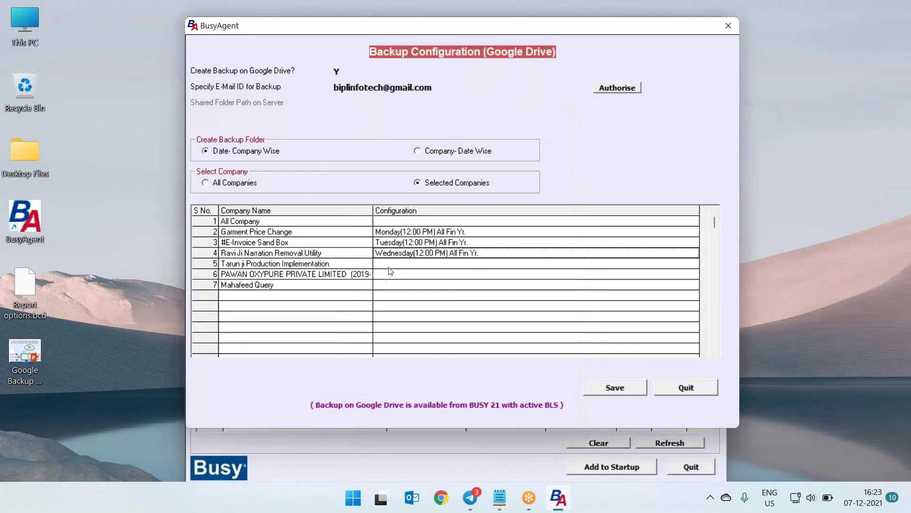
Schedule Tarun ji Production Implementation on Wednesday and Thursday, and PAWAN OXYPURE every day
{"action": "double_click", "coordinate": [293, 252]}
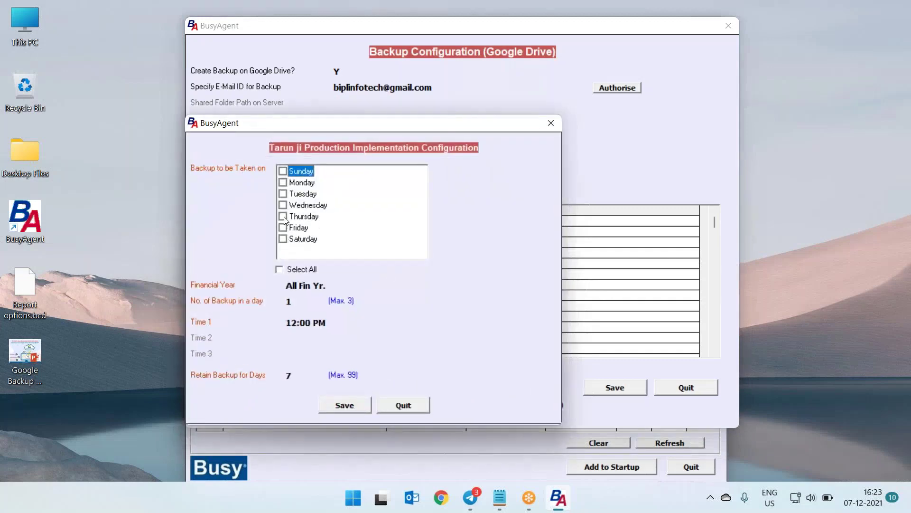
{"action": "left_click", "coordinate": [284, 217]}
{"action": "left_click", "coordinate": [287, 206]}
{"action": "left_click", "coordinate": [363, 407]}
{"action": "double_click", "coordinate": [387, 274]}
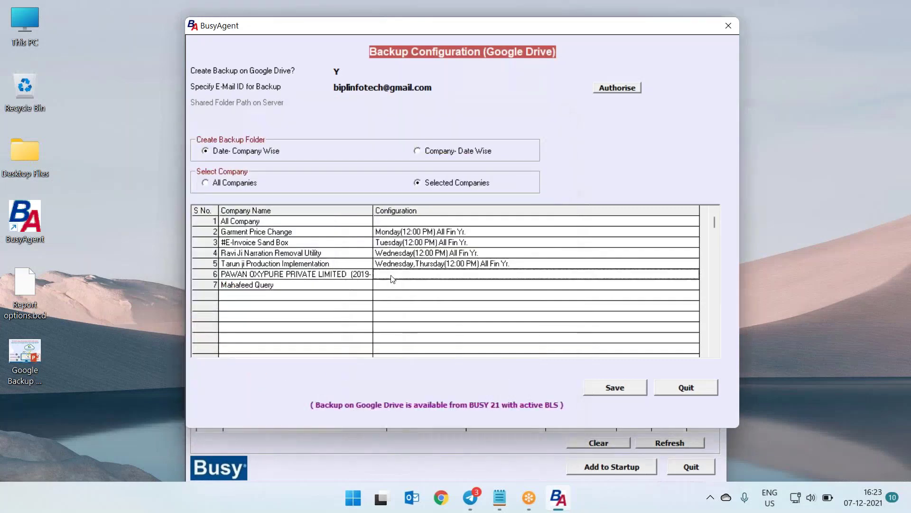
{"action": "left_click", "coordinate": [288, 269]}
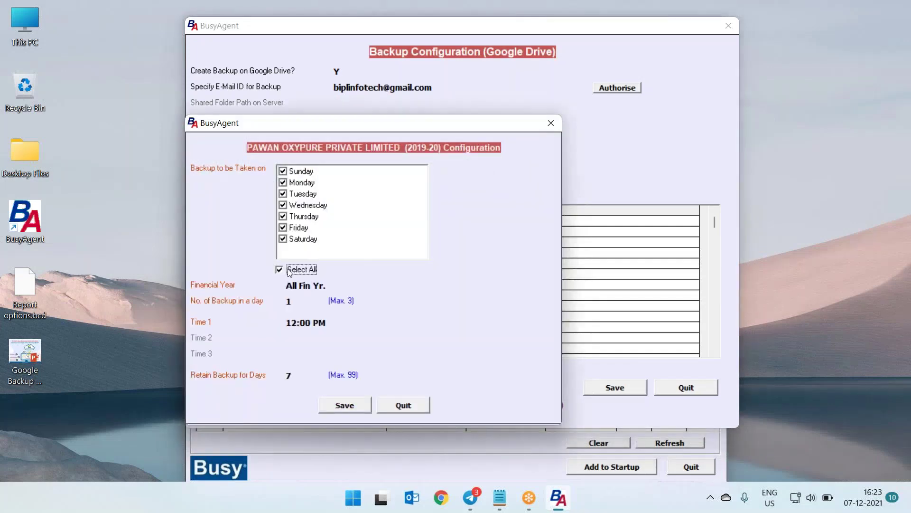
{"action": "left_click", "coordinate": [345, 406]}
Try an all-days, 3-backups-per-day schedule for Mahafeed Query, then discard it
{"action": "double_click", "coordinate": [399, 287]}
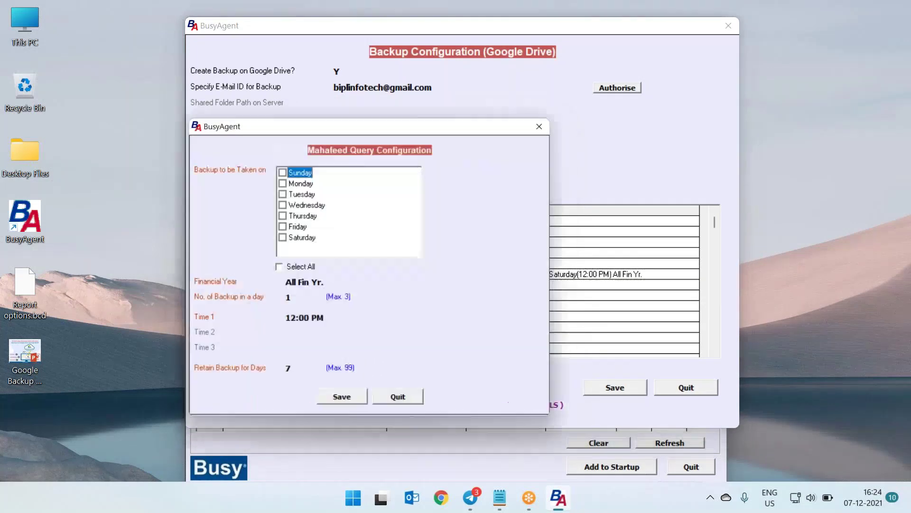
{"action": "left_click", "coordinate": [286, 269]}
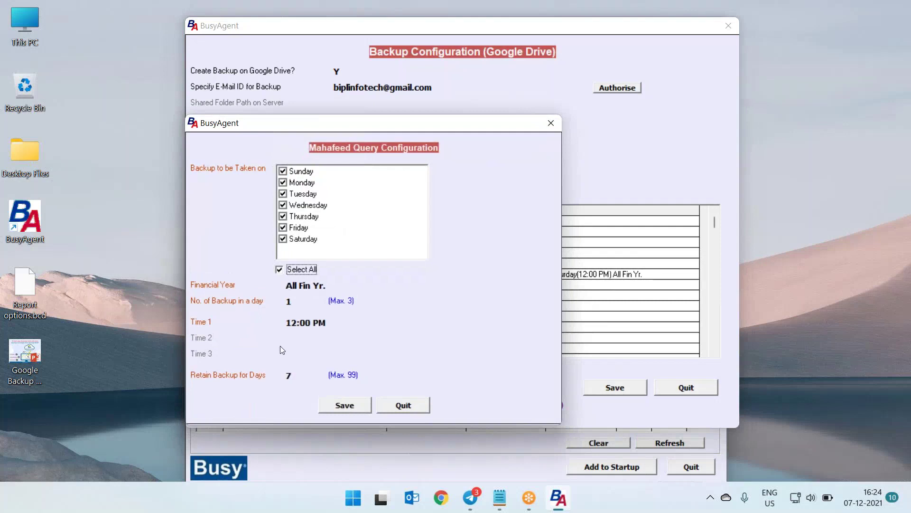
{"action": "key", "text": "Return"}
{"action": "type", "text": "3"}
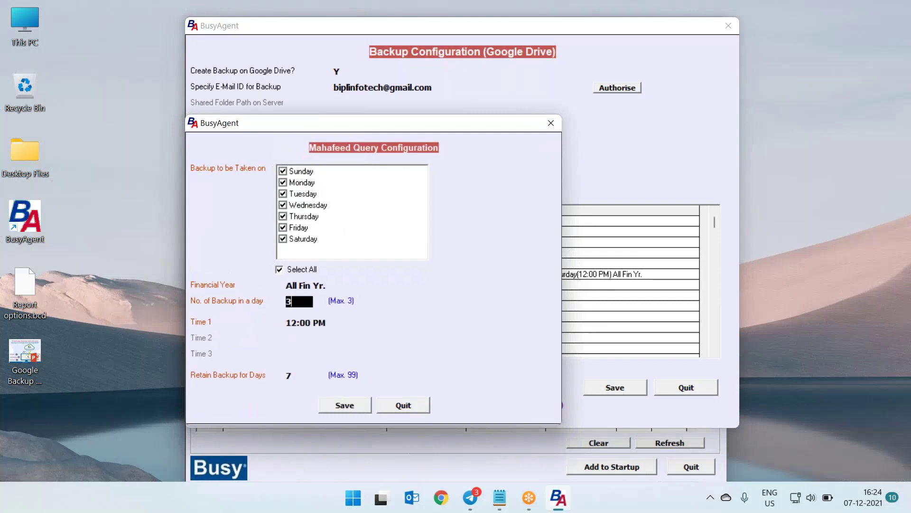
{"action": "key", "text": "Return"}
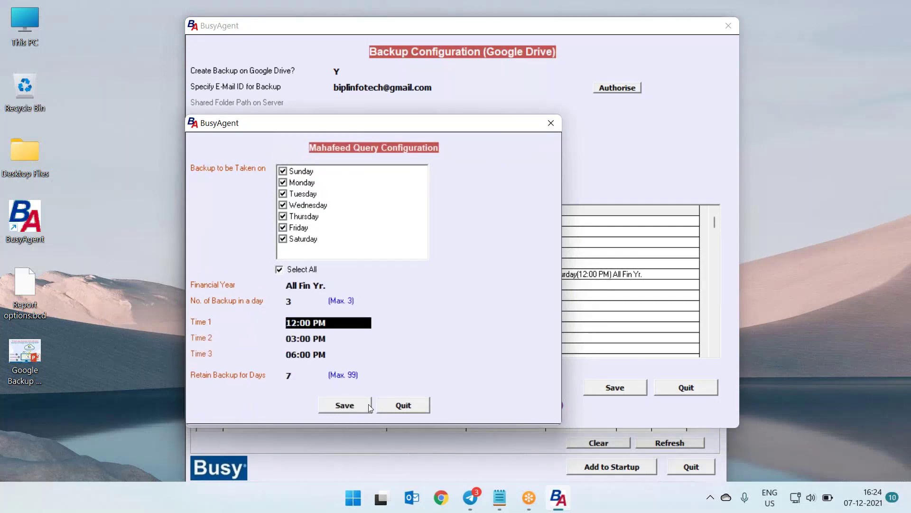
{"action": "left_click", "coordinate": [410, 409]}
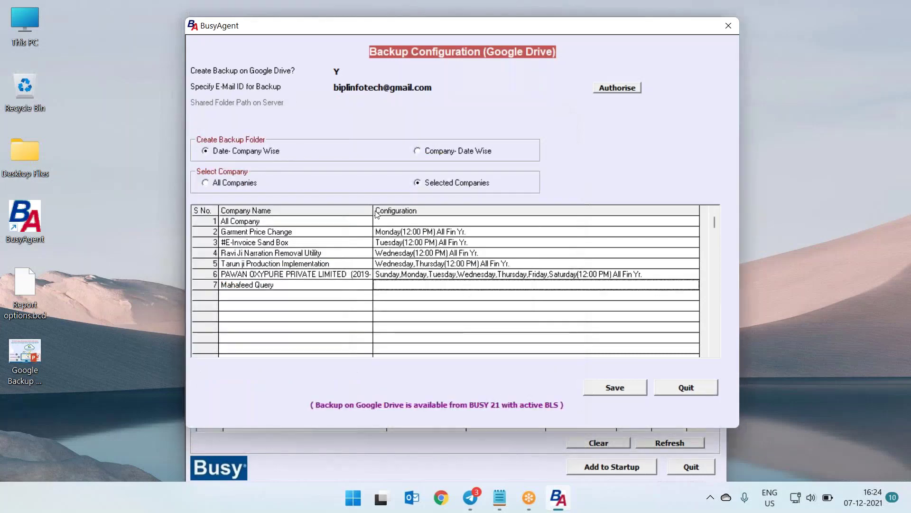
Tick every day for the All Company schedule, then close it without saving
{"action": "left_click", "coordinate": [390, 222]}
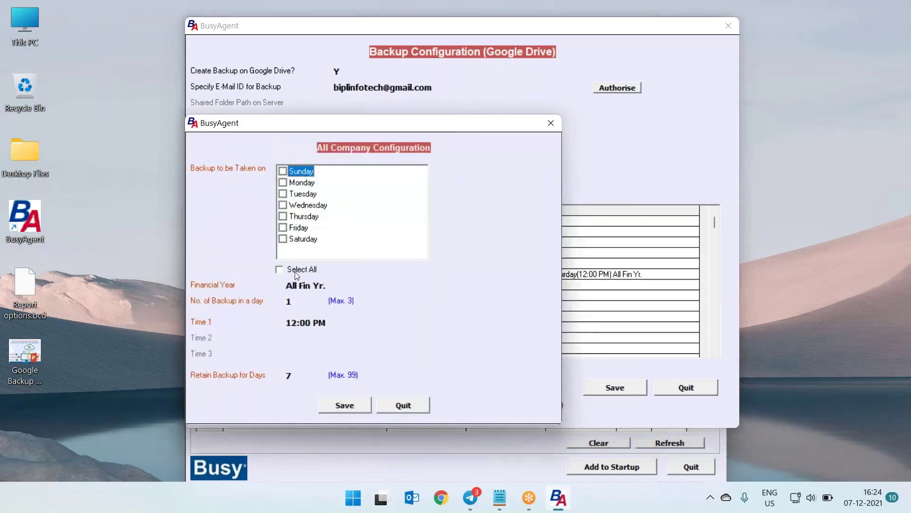
{"action": "left_click", "coordinate": [300, 271]}
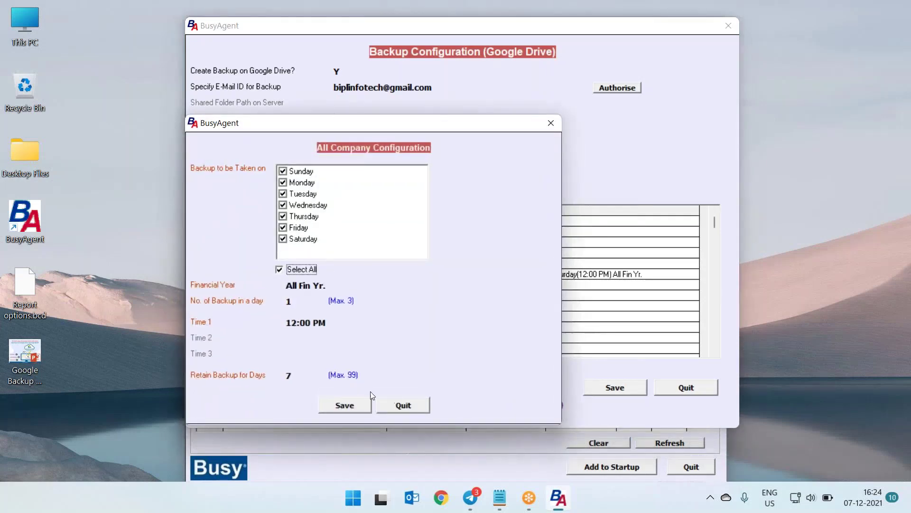
{"action": "left_click", "coordinate": [558, 127]}
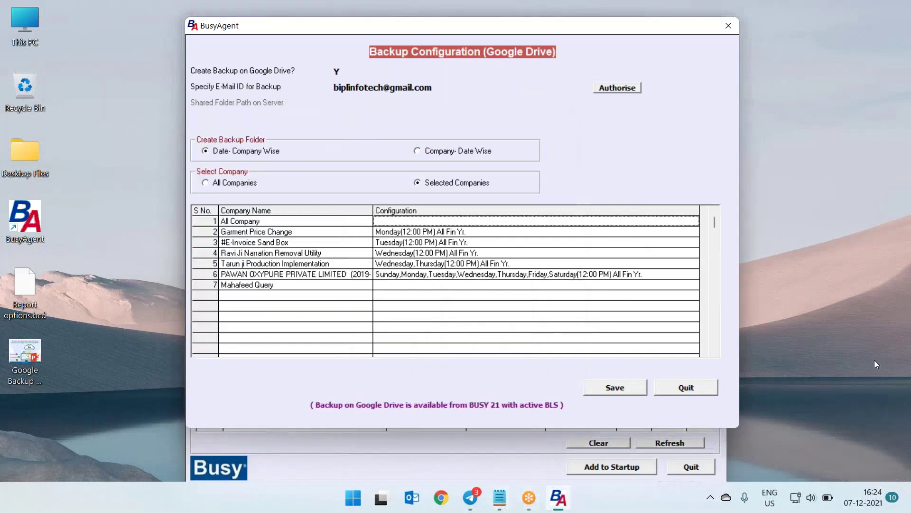
{"action": "left_click", "coordinate": [890, 289]}
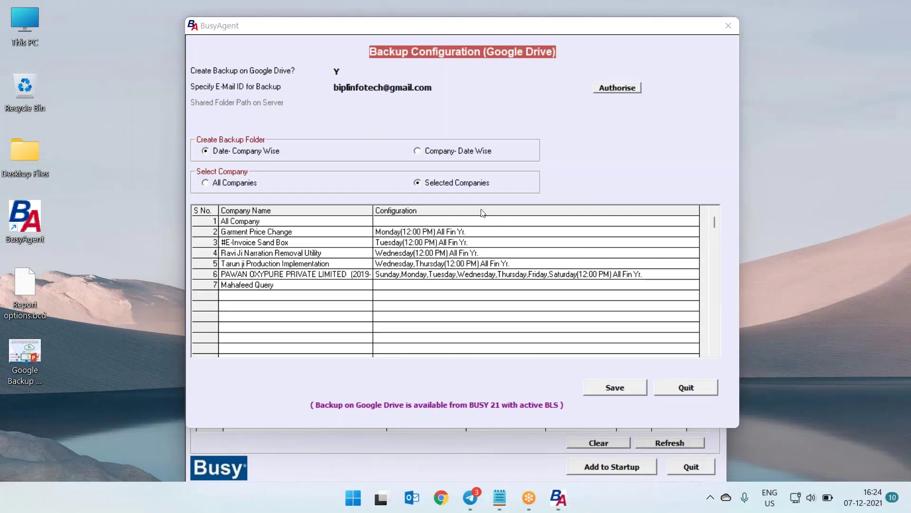
Give All Company a Sunday–Saturday backup schedule, save it, and close the Google Drive configuration
{"action": "double_click", "coordinate": [411, 221]}
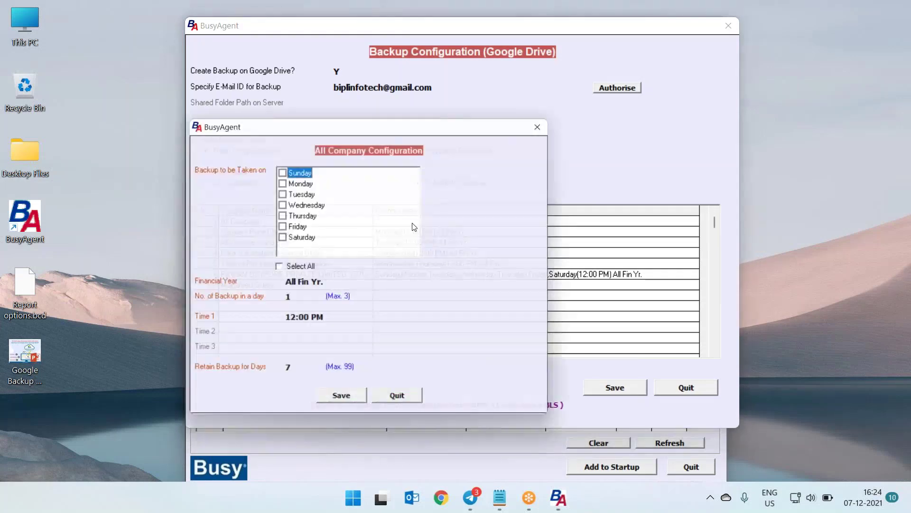
{"action": "left_click", "coordinate": [297, 269]}
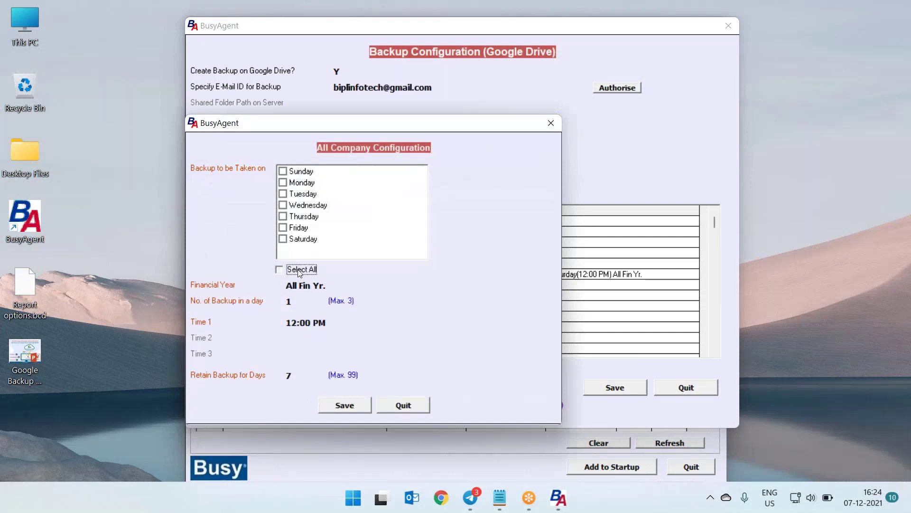
{"action": "left_click", "coordinate": [340, 406]}
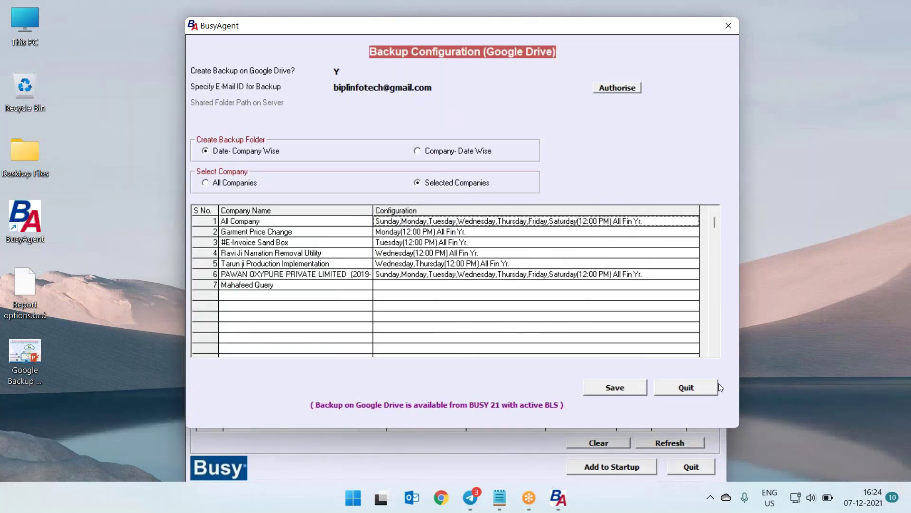
{"action": "left_click", "coordinate": [682, 386]}
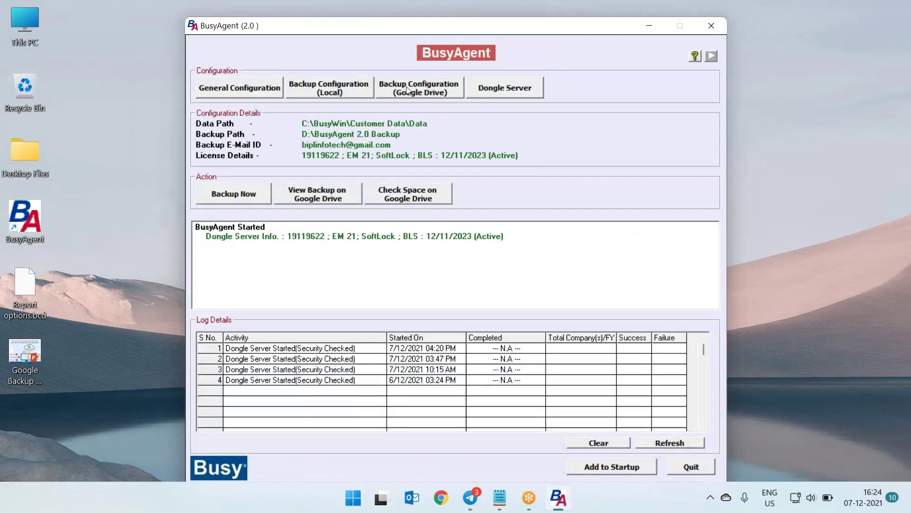
Set the all-companies Google Drive backup to run Monday–Saturday at 12:00 PM and save it
{"action": "left_click", "coordinate": [419, 88]}
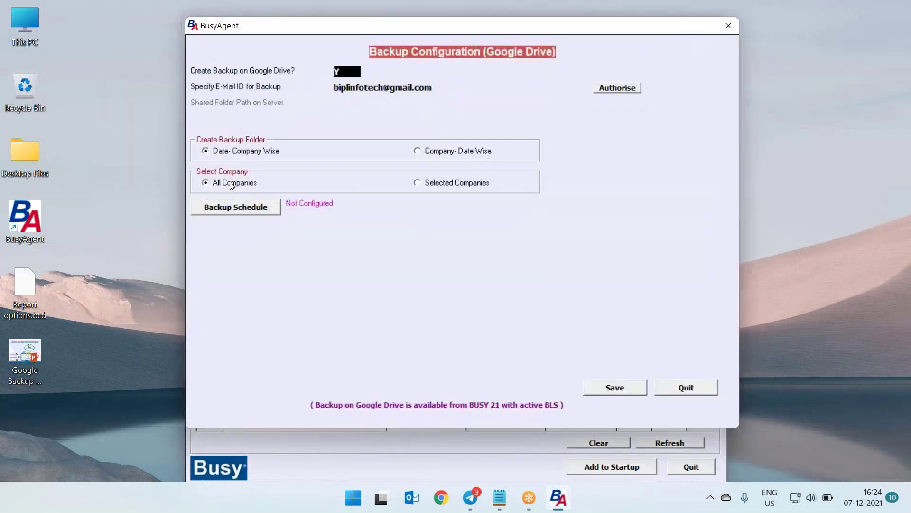
{"action": "left_click", "coordinate": [231, 184]}
{"action": "left_click", "coordinate": [253, 212]}
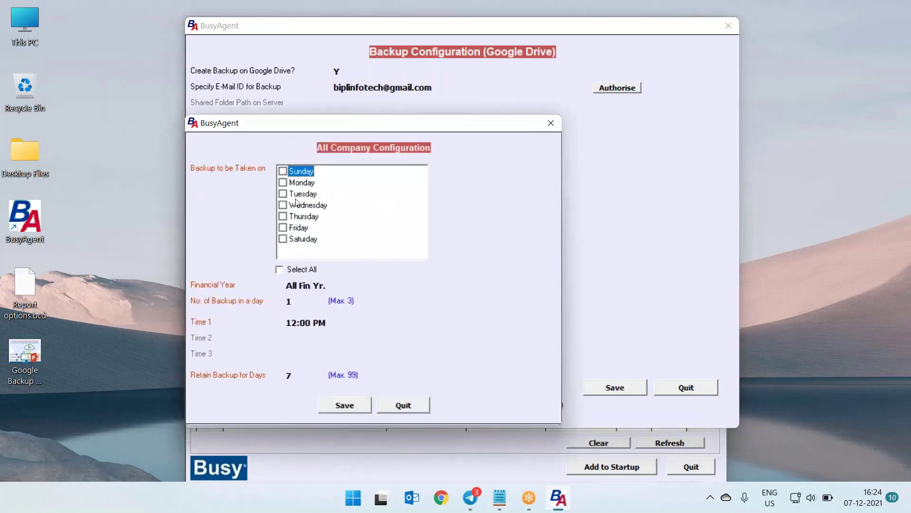
{"action": "left_click", "coordinate": [279, 270]}
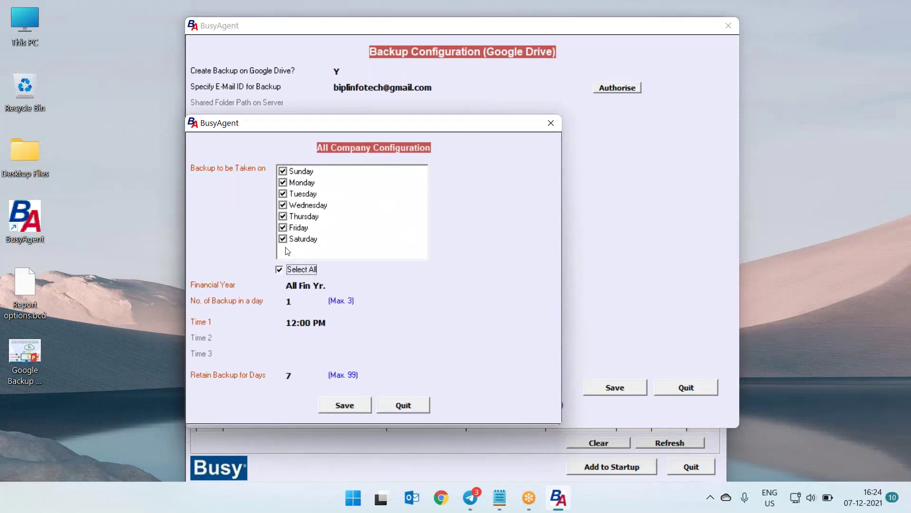
{"action": "left_click", "coordinate": [283, 173]}
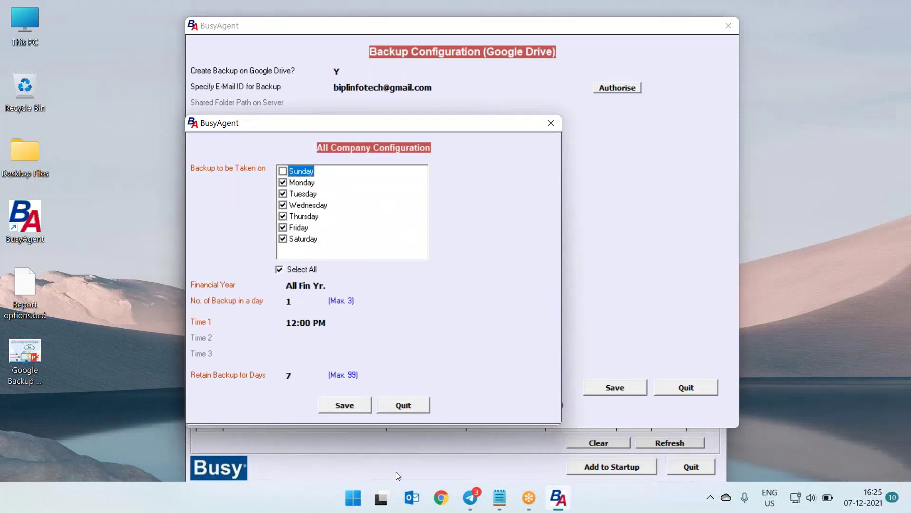
{"action": "left_click", "coordinate": [345, 406]}
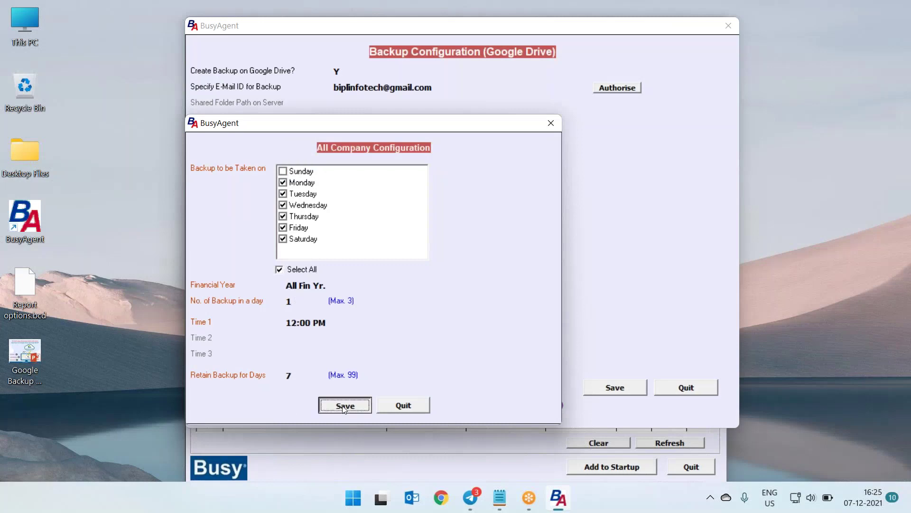
{"action": "left_click", "coordinate": [612, 388]}
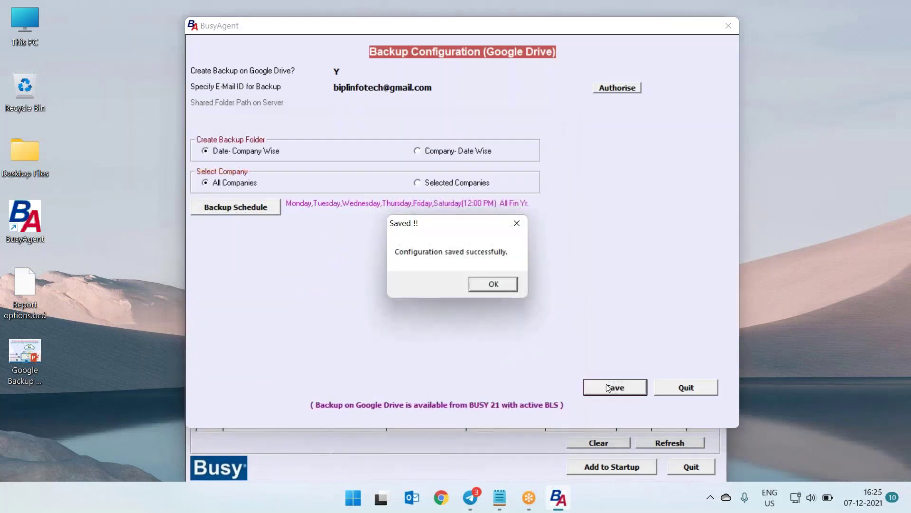
{"action": "left_click", "coordinate": [493, 285]}
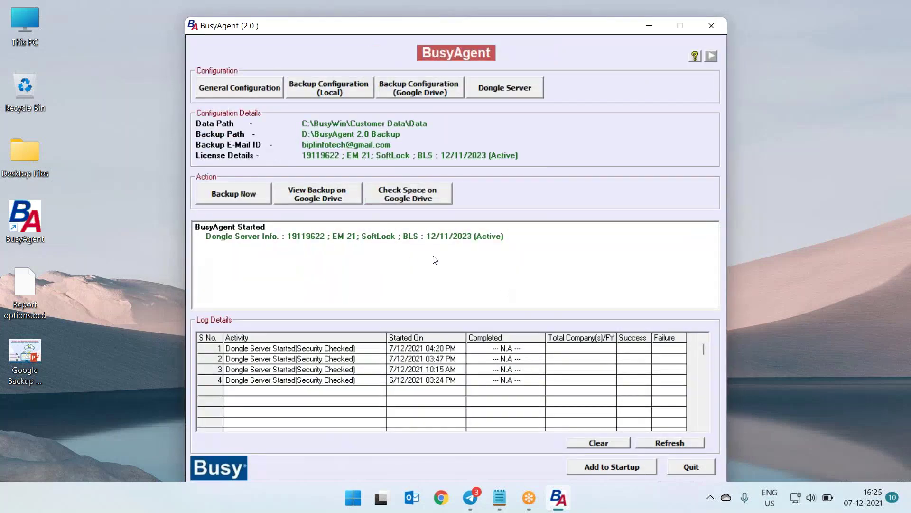
Schedule the local backup for Monday–Saturday at 05:00 PM, kept 7 days, and save it
{"action": "left_click", "coordinate": [340, 95]}
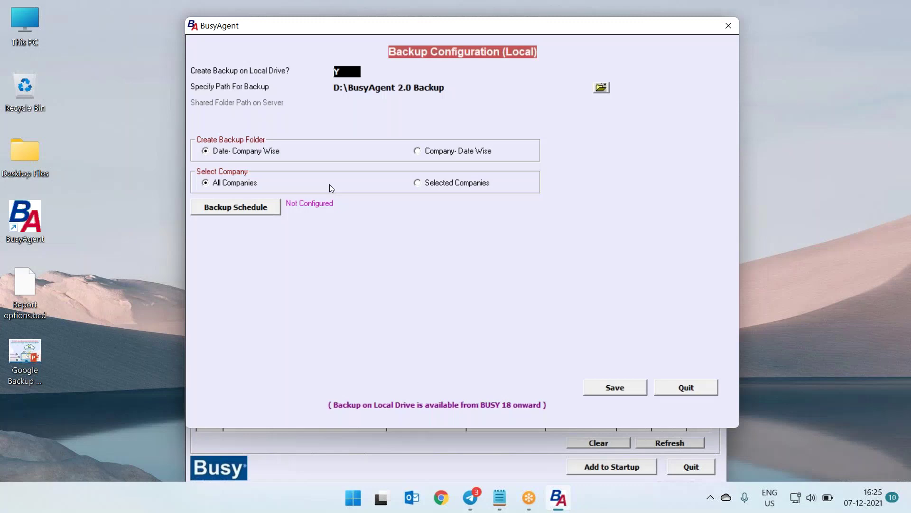
{"action": "left_click", "coordinate": [262, 209]}
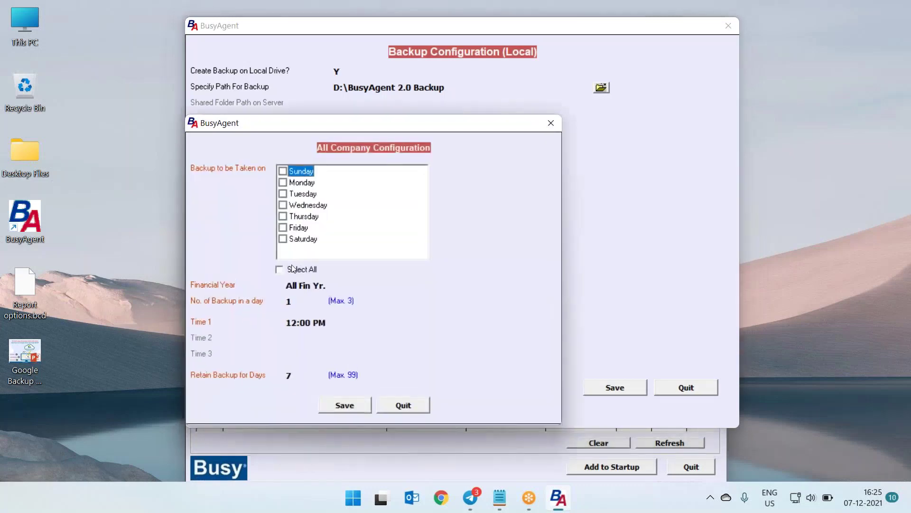
{"action": "left_click", "coordinate": [293, 269]}
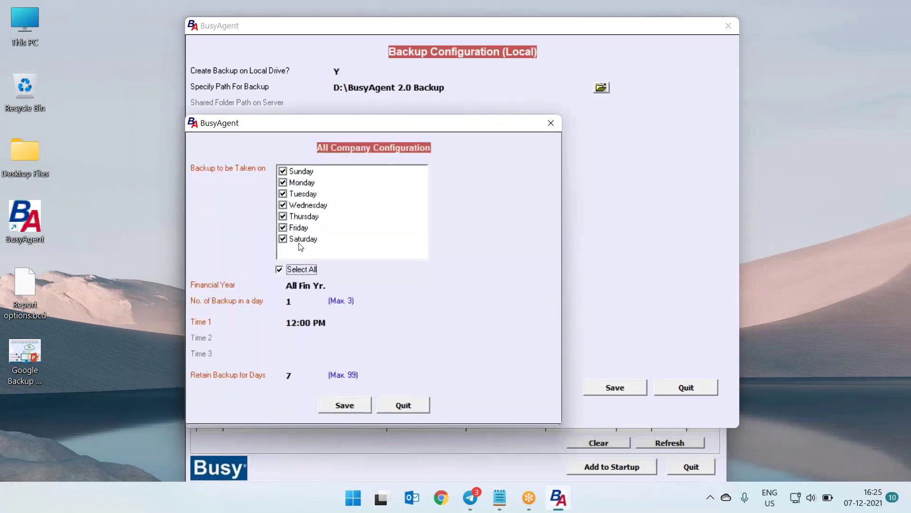
{"action": "left_click", "coordinate": [284, 172]}
{"action": "left_click", "coordinate": [299, 322]}
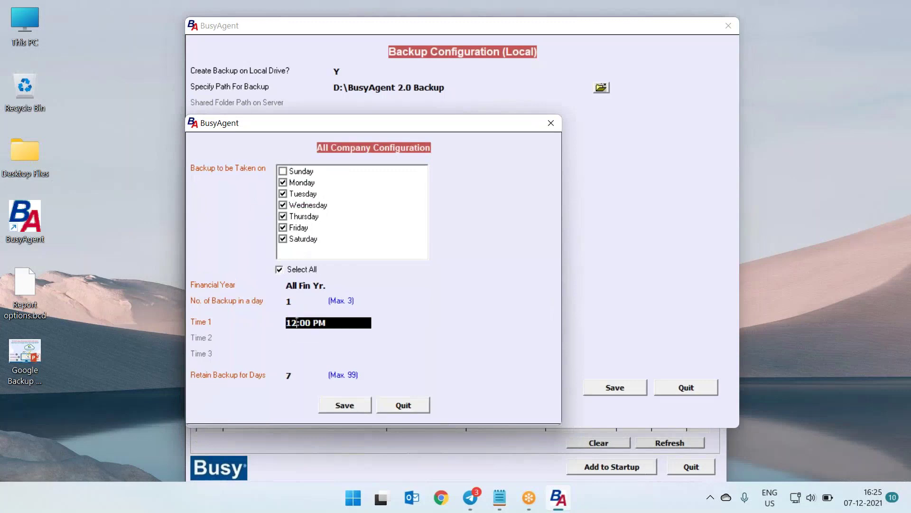
{"action": "key", "text": "BackSpace"}
{"action": "key", "text": "BackSpace"}
{"action": "type", "text": "05"}
{"action": "key", "text": "Return"}
{"action": "key", "text": "Return"}
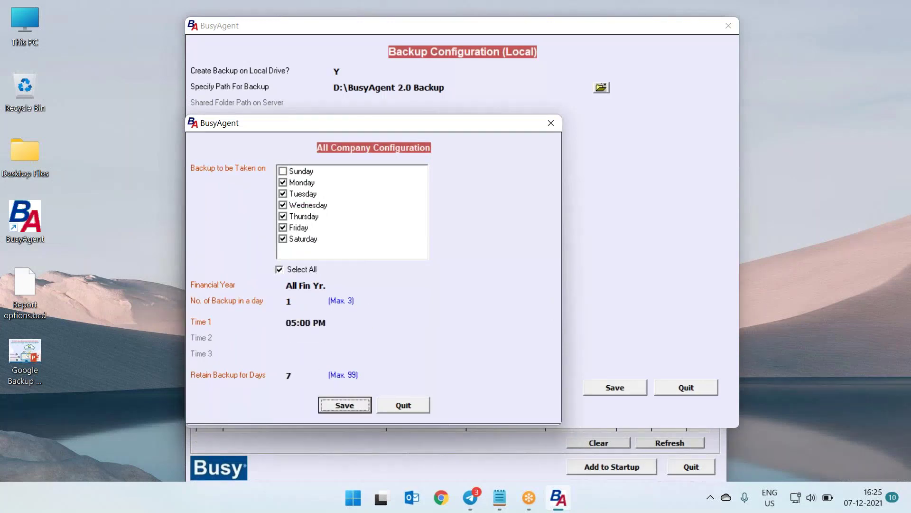
{"action": "key", "text": "Return"}
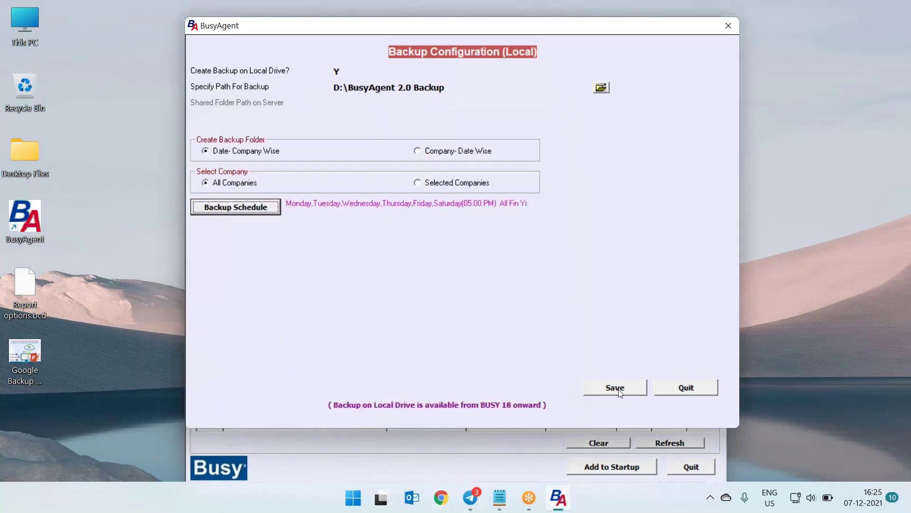
{"action": "left_click", "coordinate": [618, 389]}
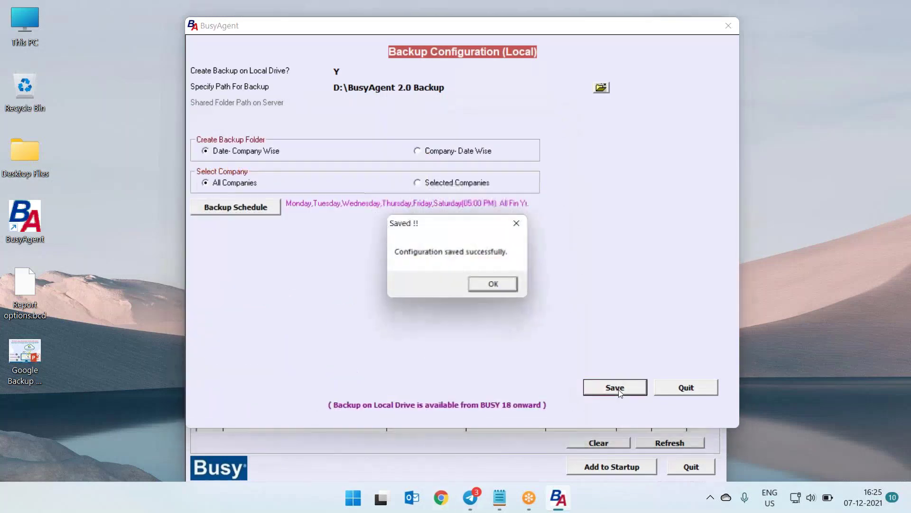
{"action": "left_click", "coordinate": [513, 289]}
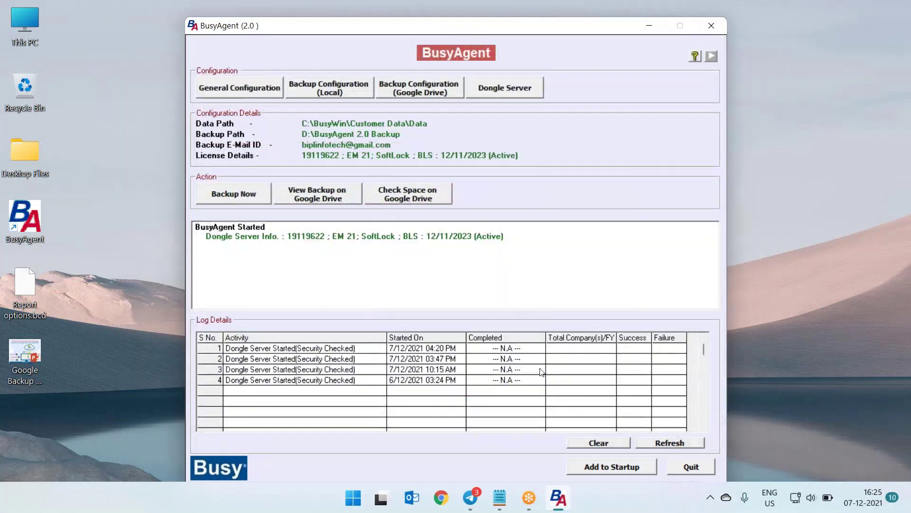
Open the Google Drive all-company backup schedule: Monday–Saturday at 12:00 PM, retained 7 days
{"action": "left_click", "coordinate": [402, 88]}
{"action": "left_click", "coordinate": [240, 208]}
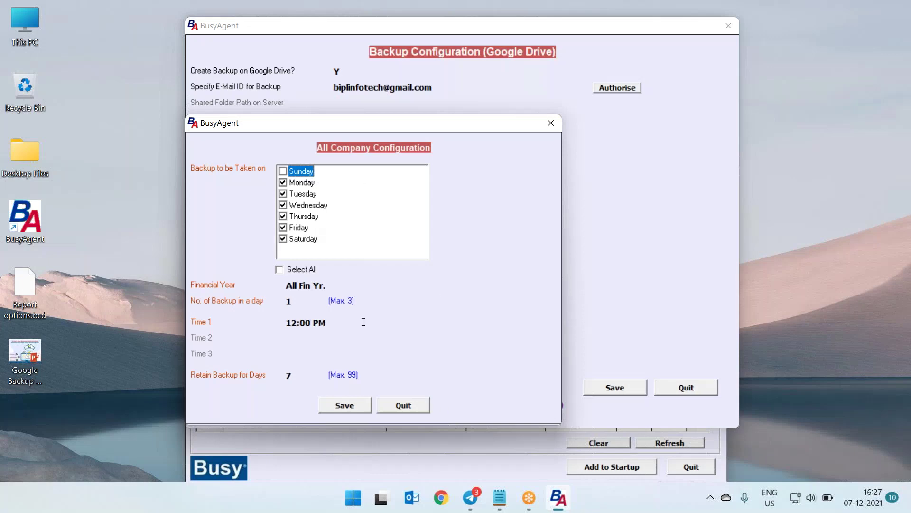
Change Google Drive backup retention from 7 to 99 days and save the configuration
{"action": "left_click", "coordinate": [304, 376]}
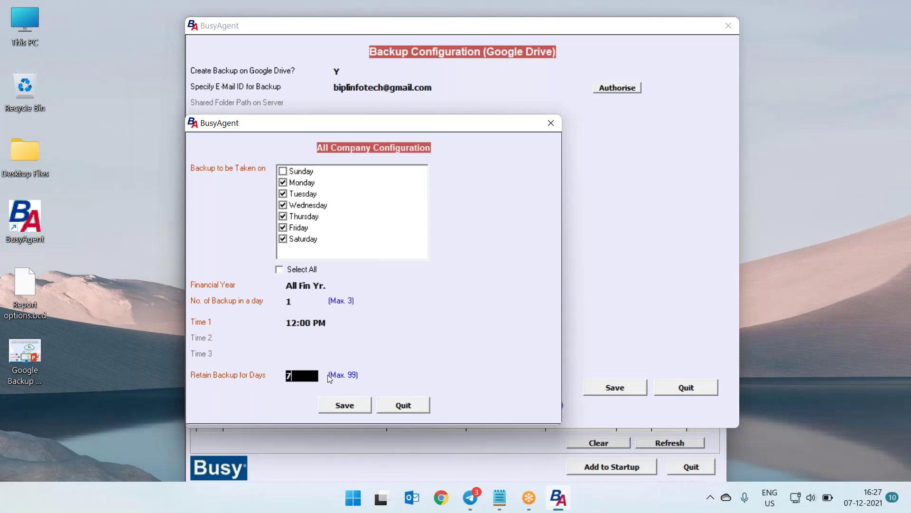
{"action": "key", "text": "BackSpace"}
{"action": "type", "text": "99"}
{"action": "key", "text": "Return"}
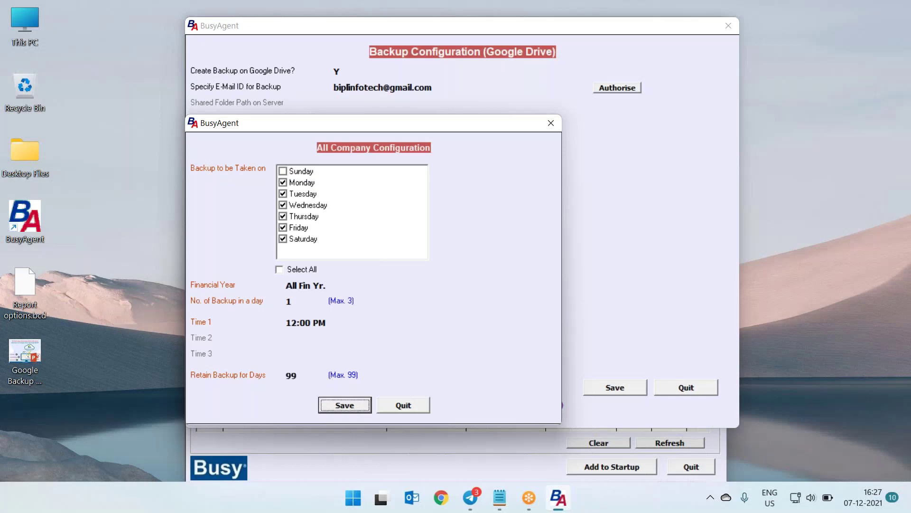
{"action": "key", "text": "Return"}
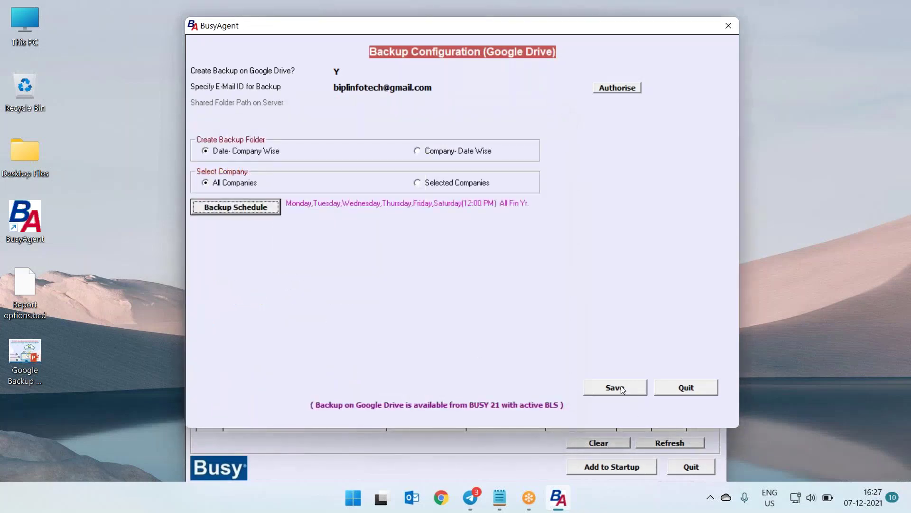
{"action": "left_click", "coordinate": [621, 388]}
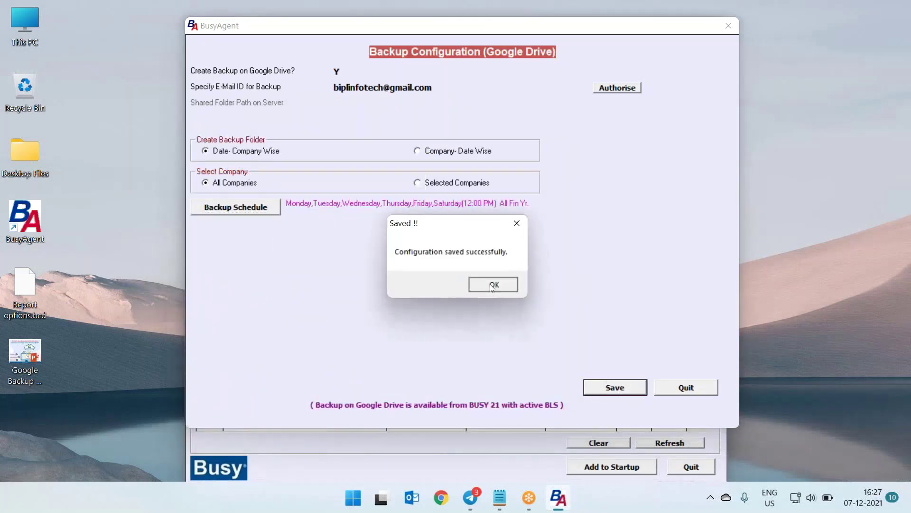
{"action": "left_click", "coordinate": [491, 285]}
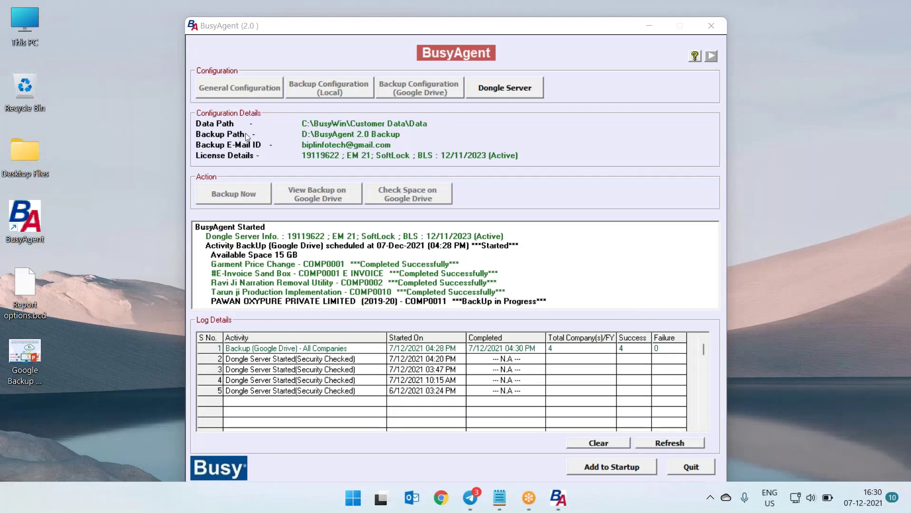
Browse to C:\BusyWin and check the Customer Data folder's properties (1.71 GB)
{"action": "double_click", "coordinate": [24, 24]}
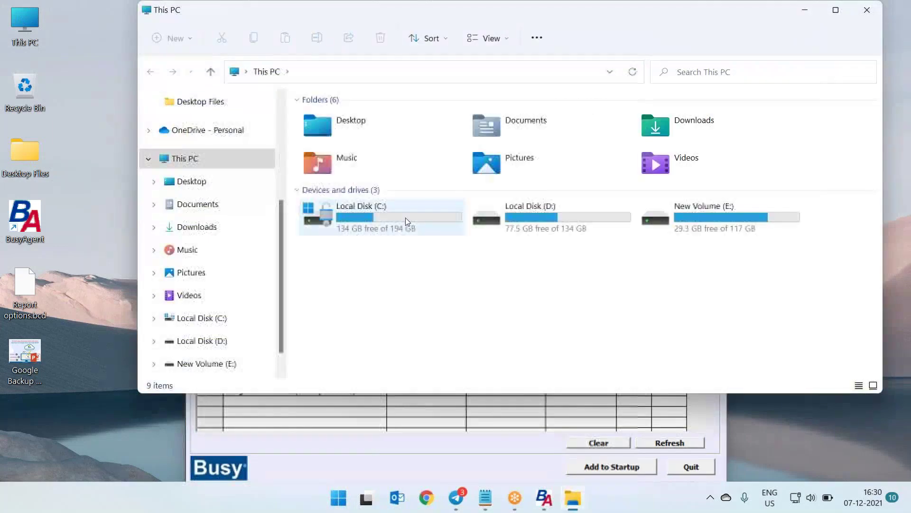
{"action": "double_click", "coordinate": [405, 217]}
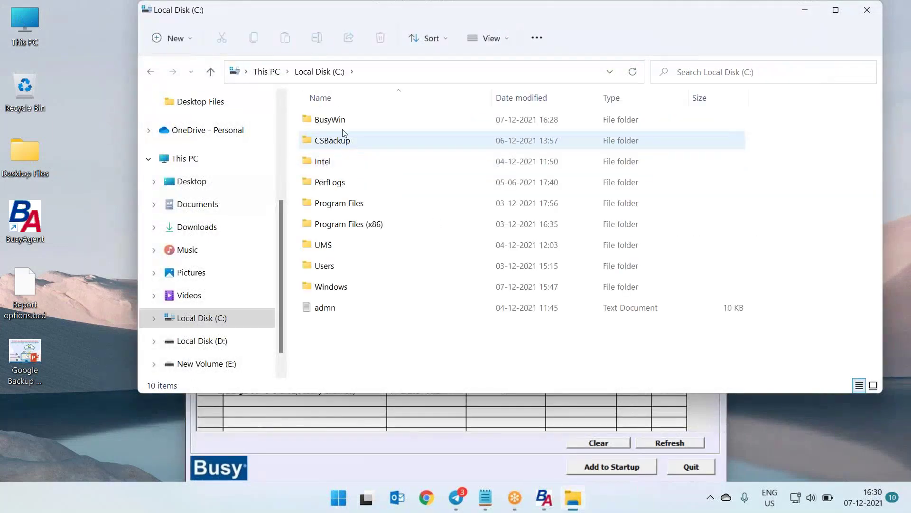
{"action": "left_click", "coordinate": [346, 119]}
{"action": "double_click", "coordinate": [388, 127]}
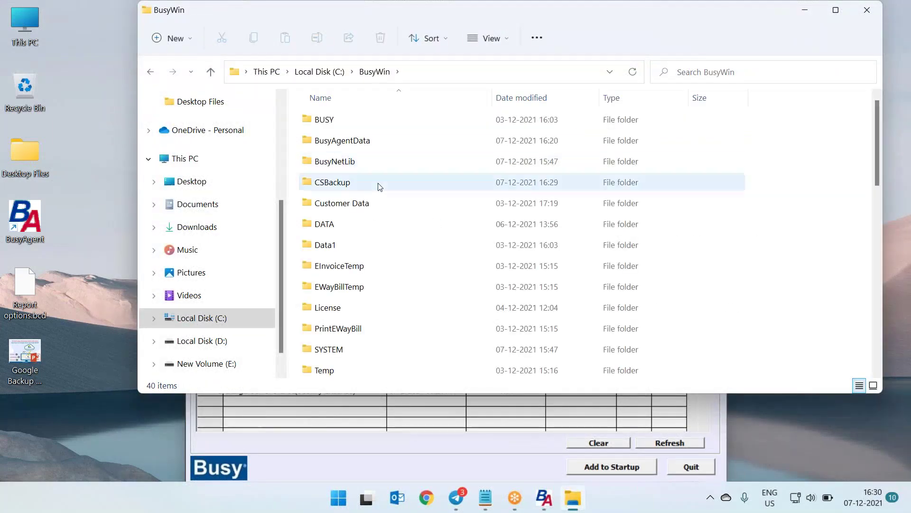
{"action": "left_click", "coordinate": [374, 207]}
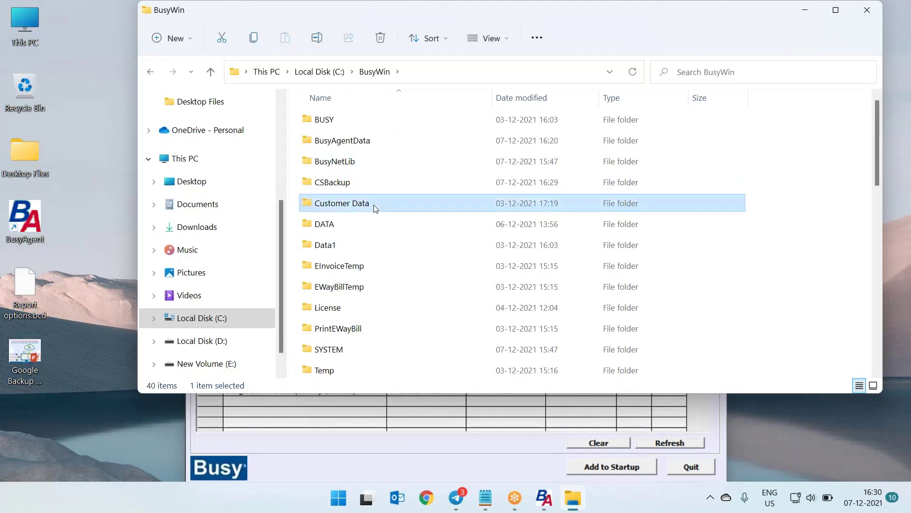
{"action": "right_click", "coordinate": [375, 208]}
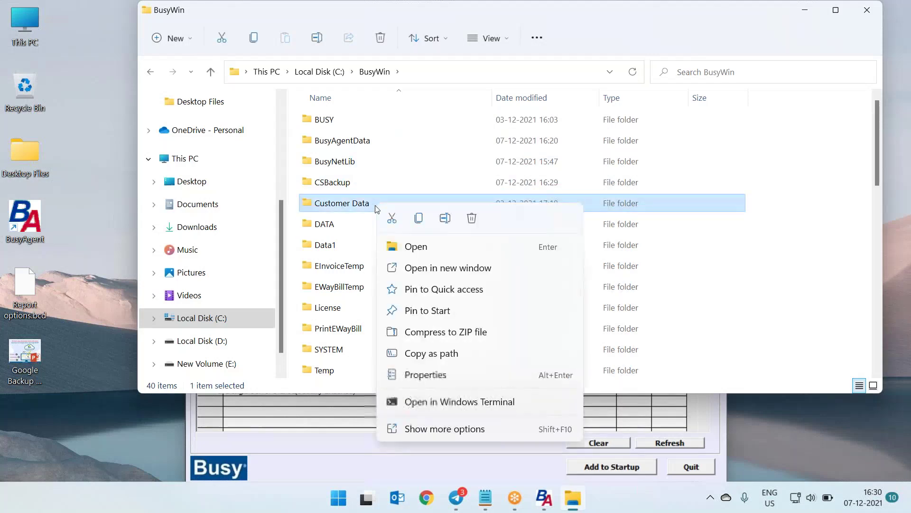
{"action": "left_click", "coordinate": [430, 375]}
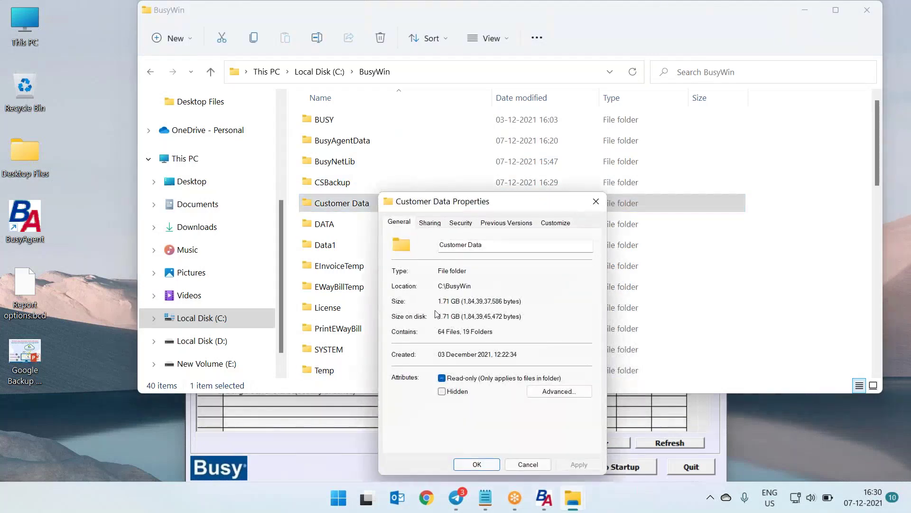
{"action": "left_click", "coordinate": [602, 201]}
Check the Data subfolder's size, 410 MB, then close File Explorer
{"action": "double_click", "coordinate": [401, 209]}
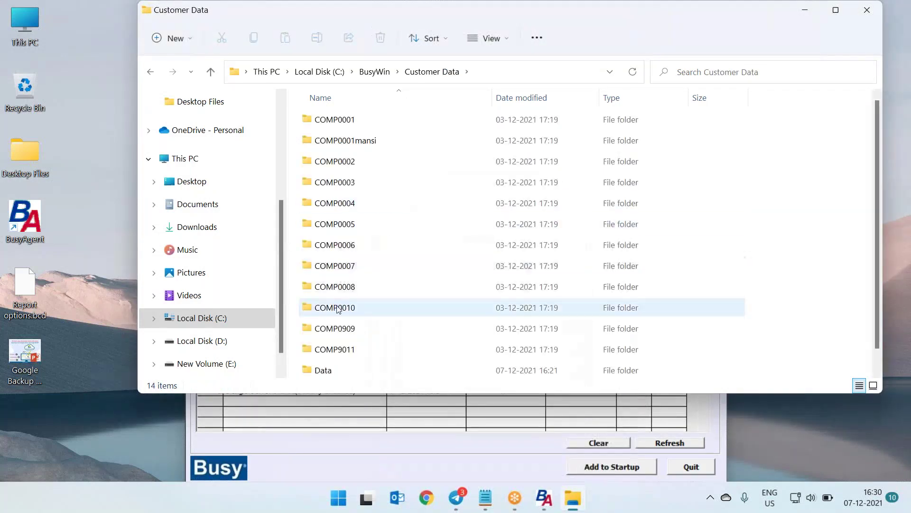
{"action": "right_click", "coordinate": [332, 346]}
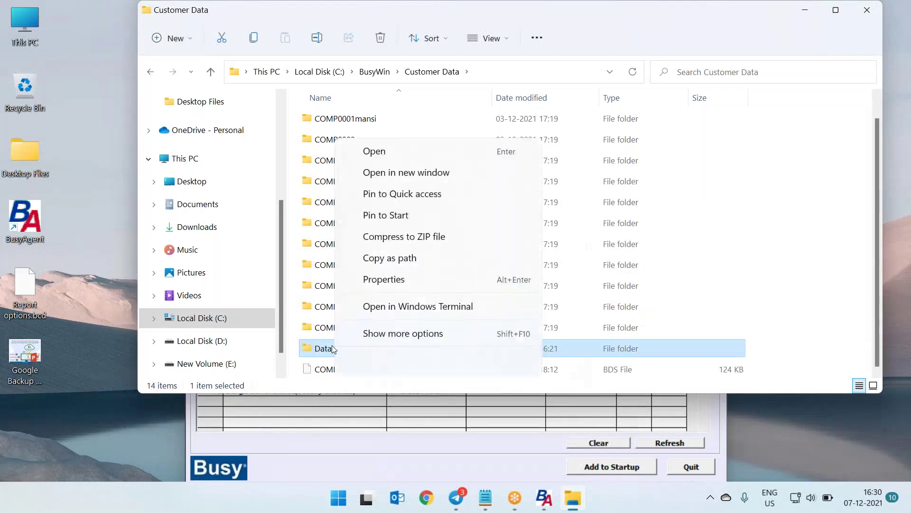
{"action": "left_click", "coordinate": [383, 279]}
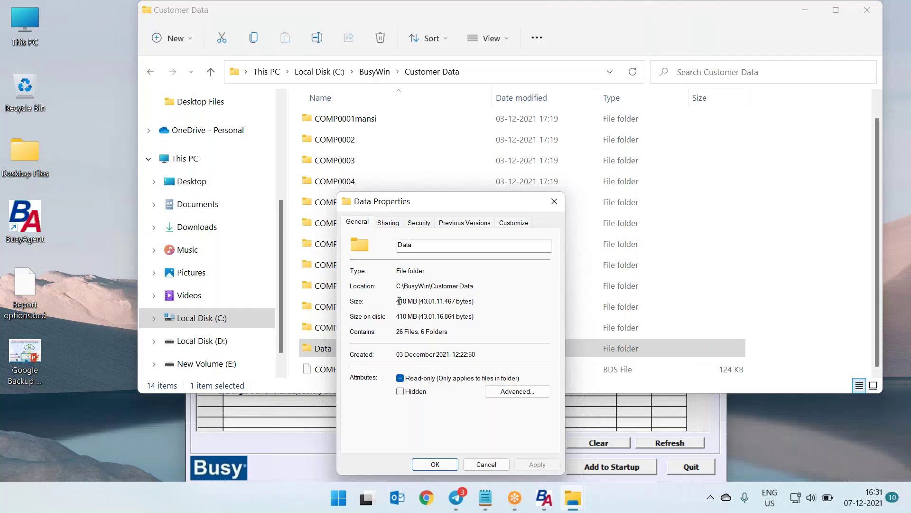
{"action": "left_click_drag", "start_coordinate": [400, 301], "coordinate": [407, 301]}
{"action": "left_click", "coordinate": [553, 202]}
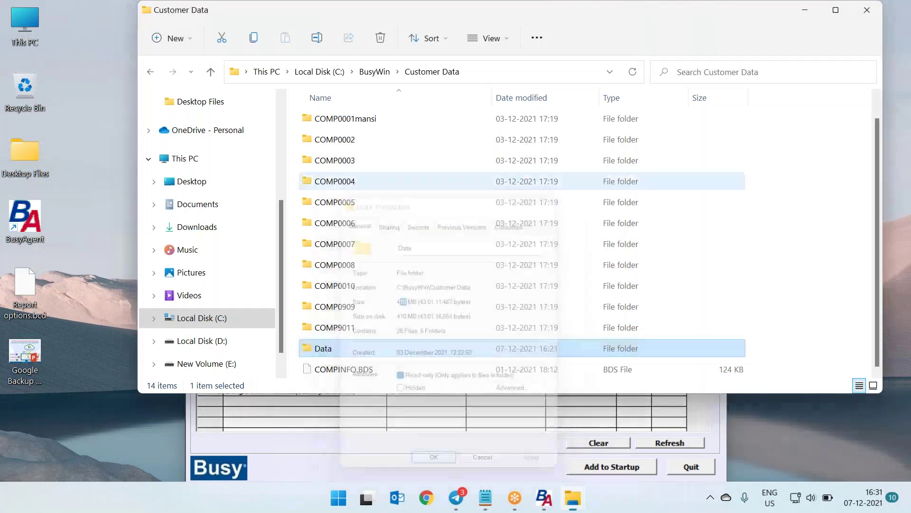
{"action": "left_click", "coordinate": [868, 10]}
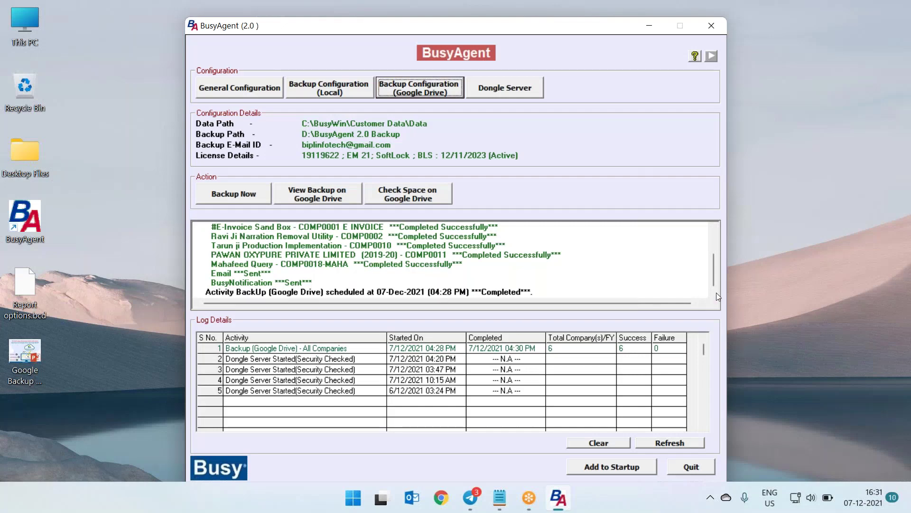
Clear BusyAgent's activity log and Log Details history, confirming Yes at the Clear log? prompt
{"action": "mouse_move", "coordinate": [715, 263]}
{"action": "left_mouse_down"}
{"action": "mouse_move", "coordinate": [714, 232]}
{"action": "mouse_move", "coordinate": [717, 274]}
{"action": "left_mouse_up"}
{"action": "left_click", "coordinate": [599, 443]}
{"action": "left_click", "coordinate": [443, 338]}
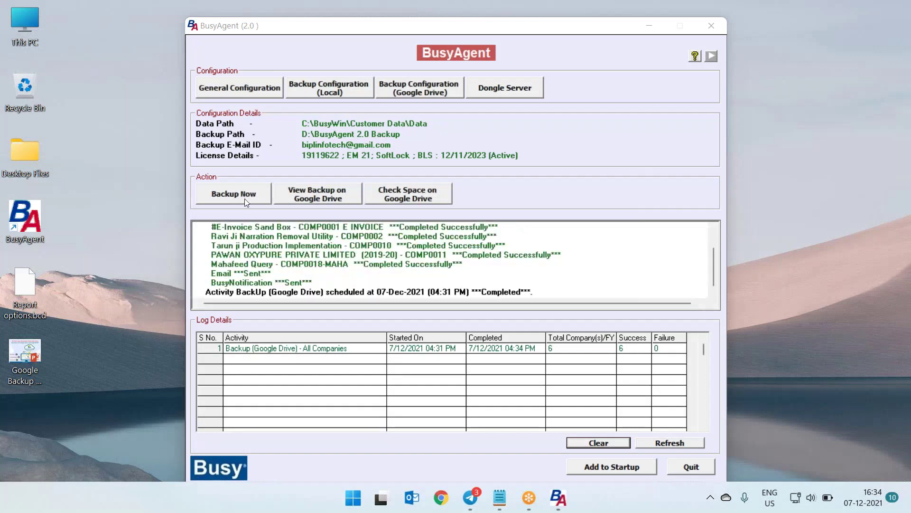
After viewing Google Drive backups, cancel a new backup run and reopen the BusyBackUp folder
{"action": "left_click", "coordinate": [312, 198]}
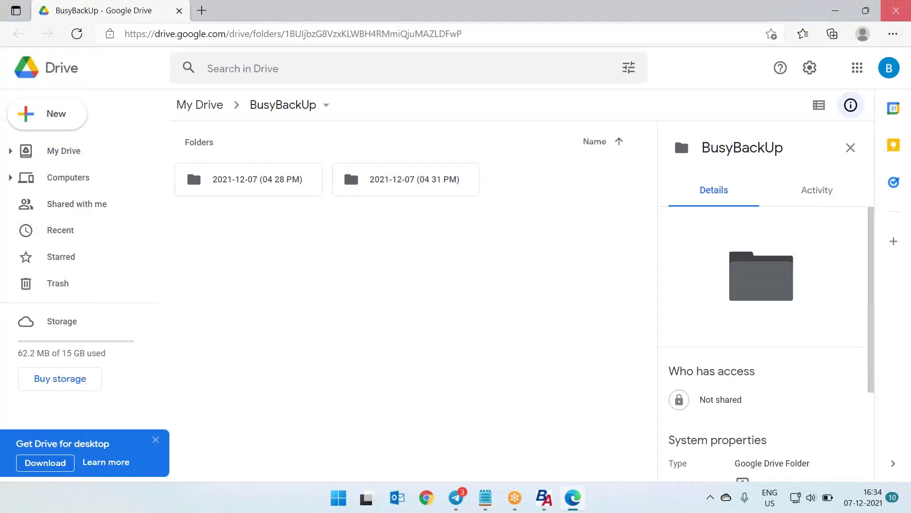
{"action": "left_click", "coordinate": [896, 10]}
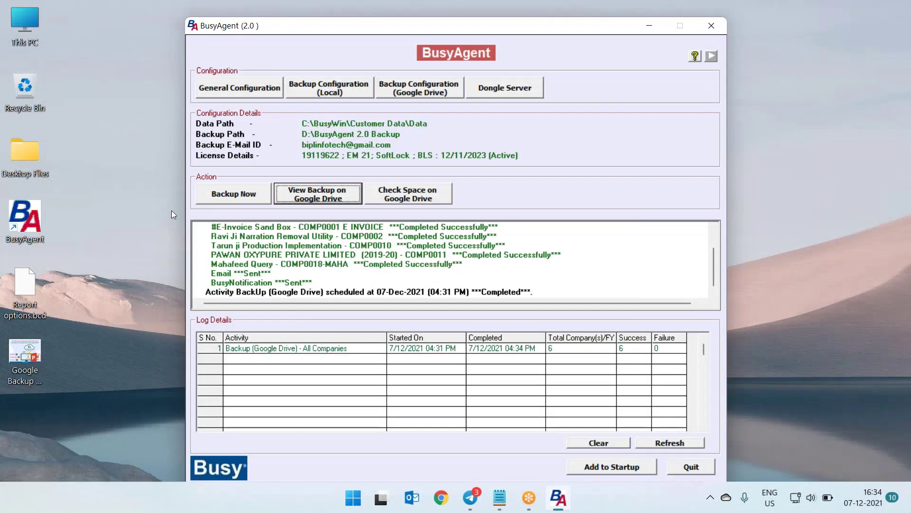
{"action": "left_click", "coordinate": [230, 196]}
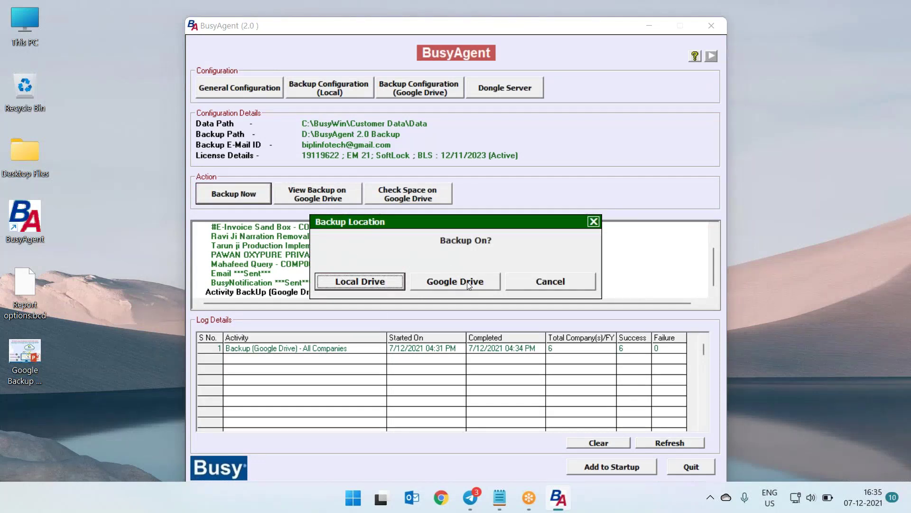
{"action": "left_click", "coordinate": [563, 280]}
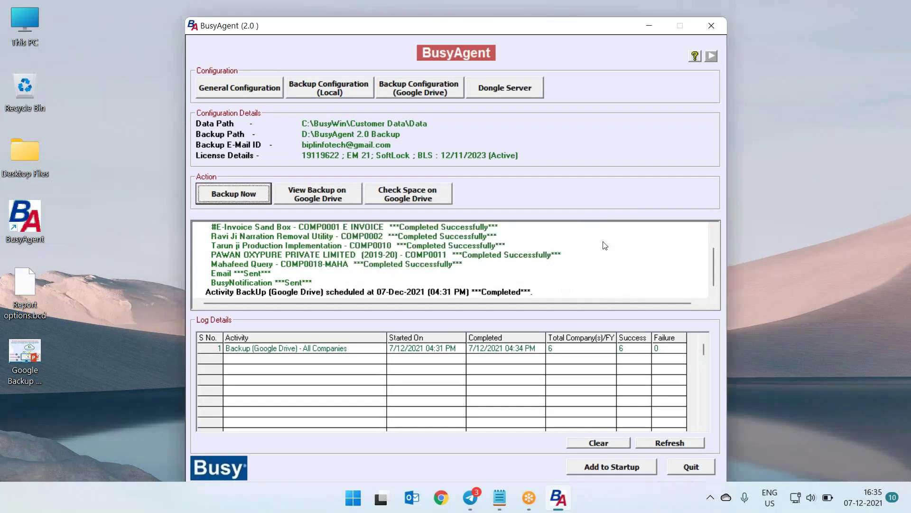
{"action": "left_click", "coordinate": [323, 195]}
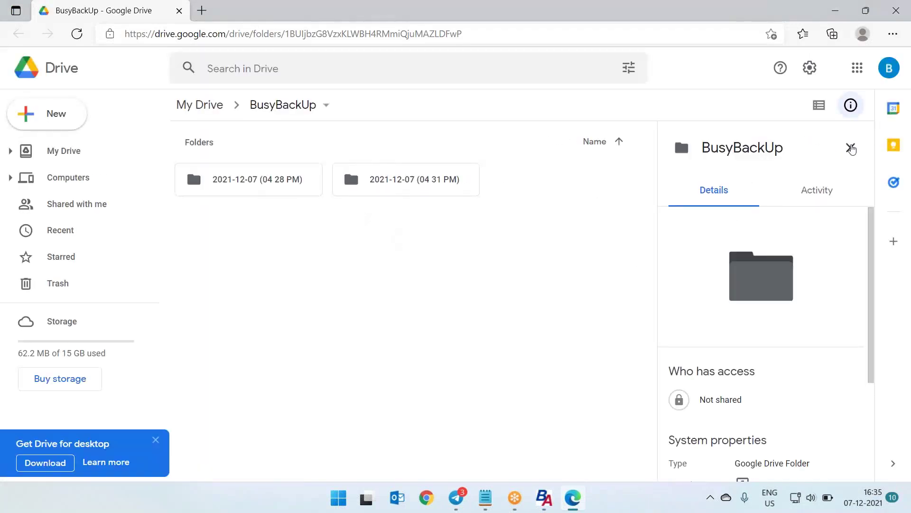
{"action": "left_click", "coordinate": [851, 148]}
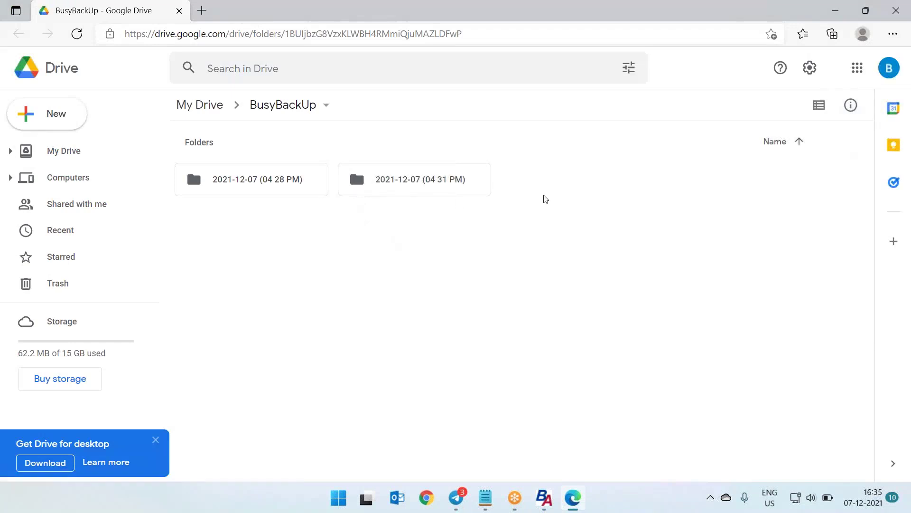
{"action": "left_click", "coordinate": [446, 188]}
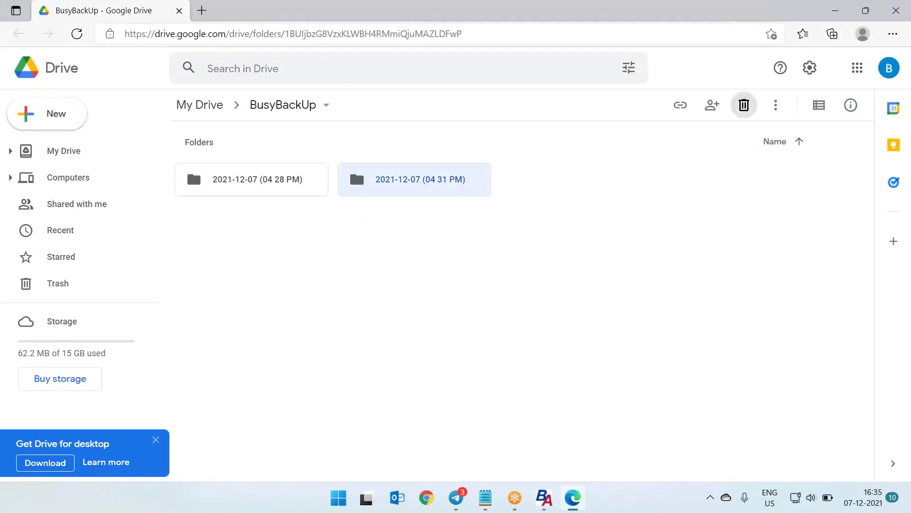
{"action": "left_click", "coordinate": [744, 104]}
{"action": "left_click", "coordinate": [250, 189]}
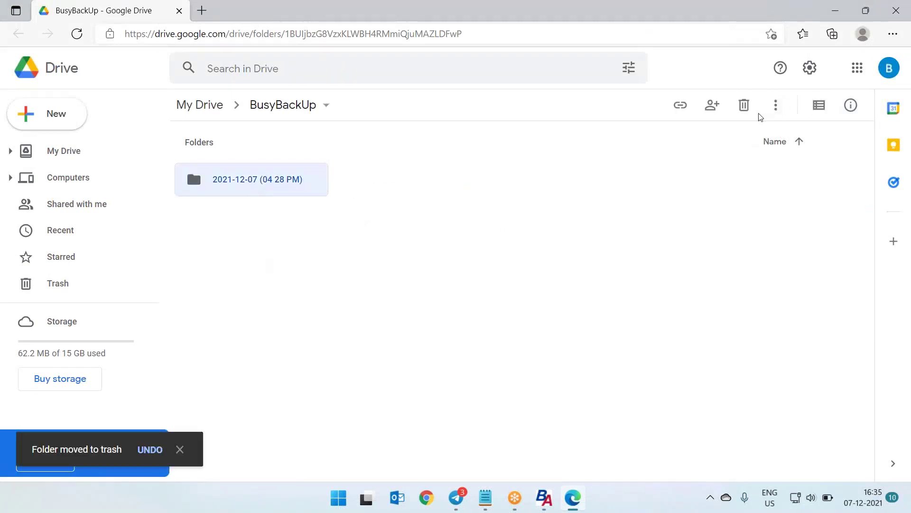
{"action": "left_click", "coordinate": [744, 105]}
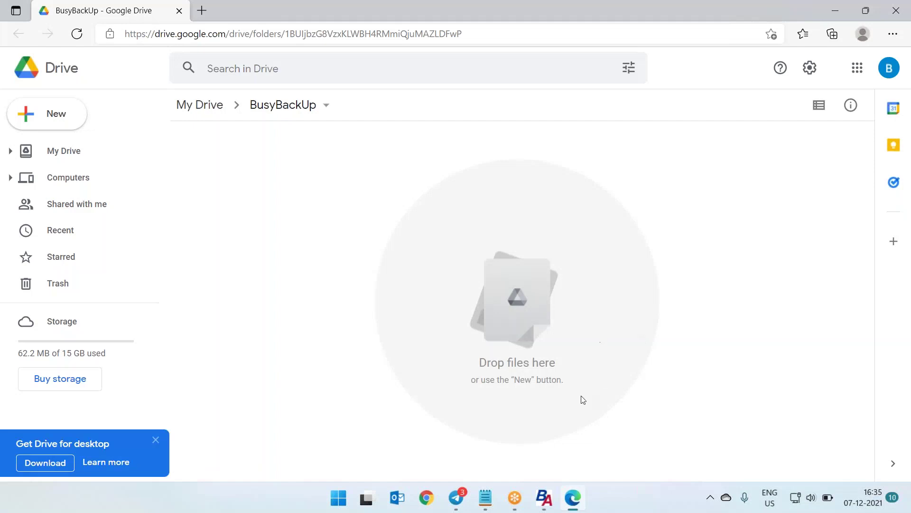
{"action": "mouse_move", "coordinate": [548, 498]}
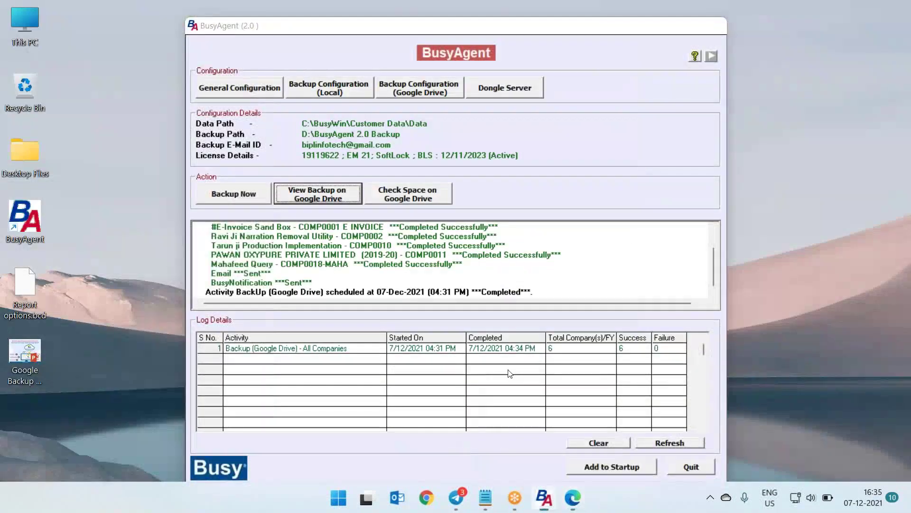
Check free Google Drive space in BusyAgent (14.94 GB available), then switch to Outlook
{"action": "left_click", "coordinate": [548, 468]}
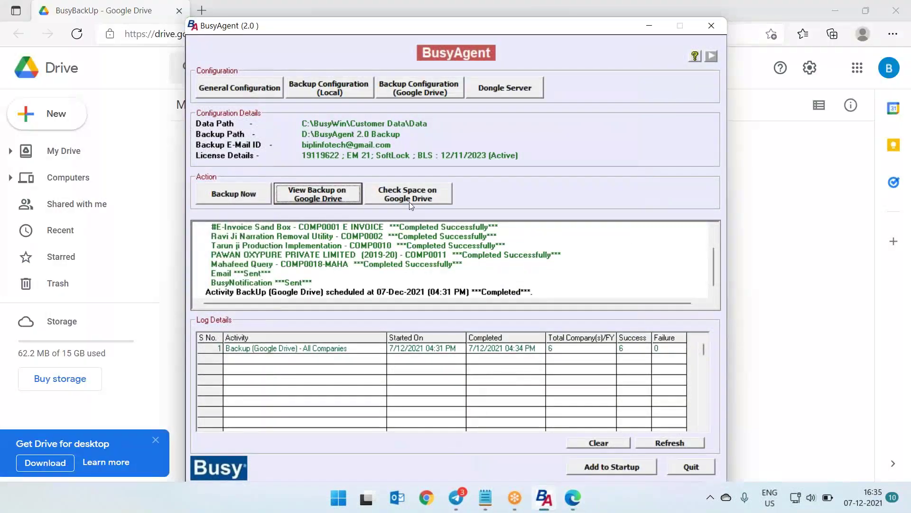
{"action": "left_click", "coordinate": [399, 200]}
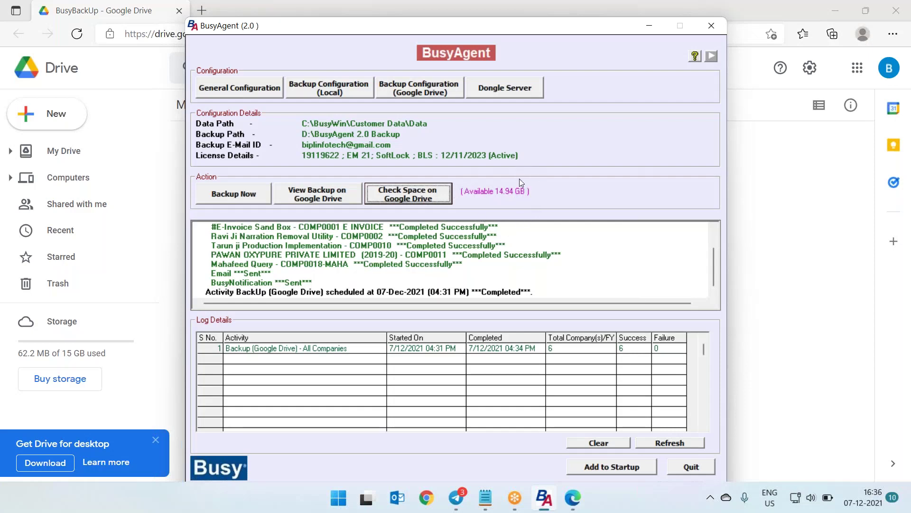
{"action": "left_click", "coordinate": [400, 499]}
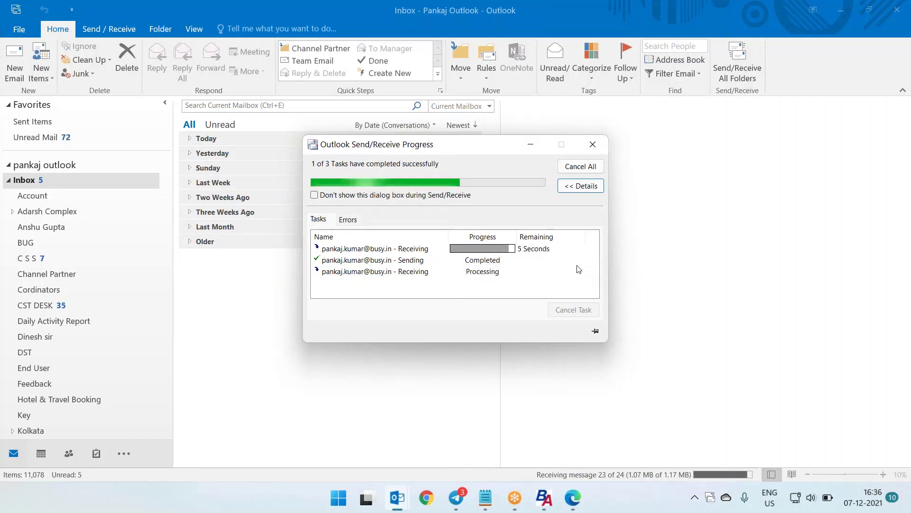
Open today's 04:31 PM BusyAgent BackUp email and read its report: 6 successful, 0 unsuccessful
{"action": "left_click", "coordinate": [530, 147]}
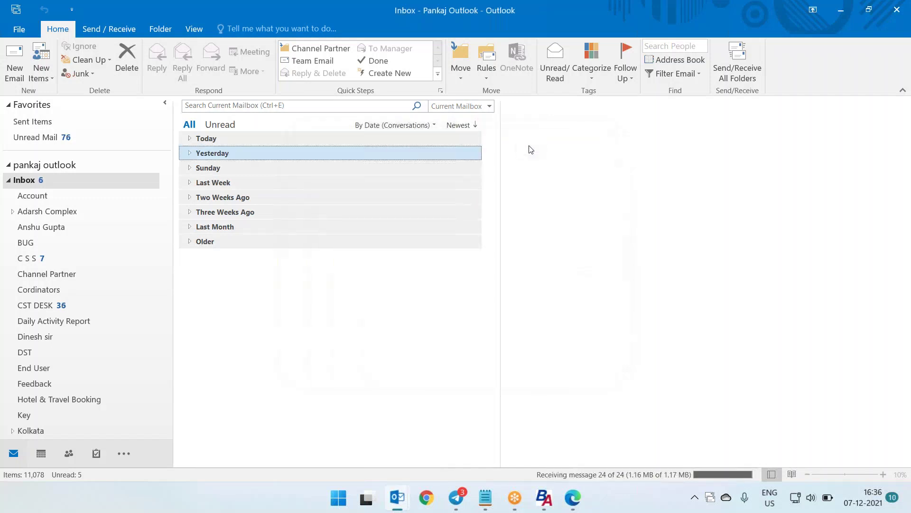
{"action": "left_click", "coordinate": [190, 138]}
{"action": "left_click", "coordinate": [270, 162]}
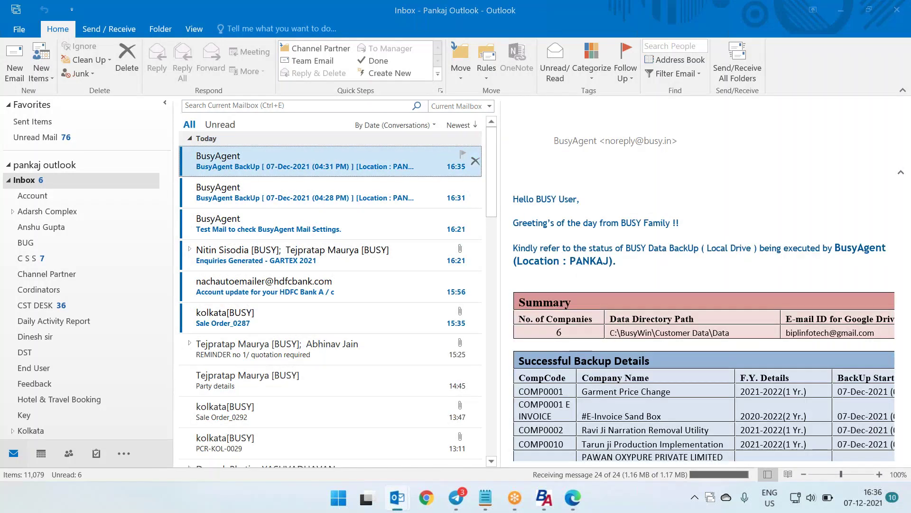
{"action": "double_click", "coordinate": [270, 163]}
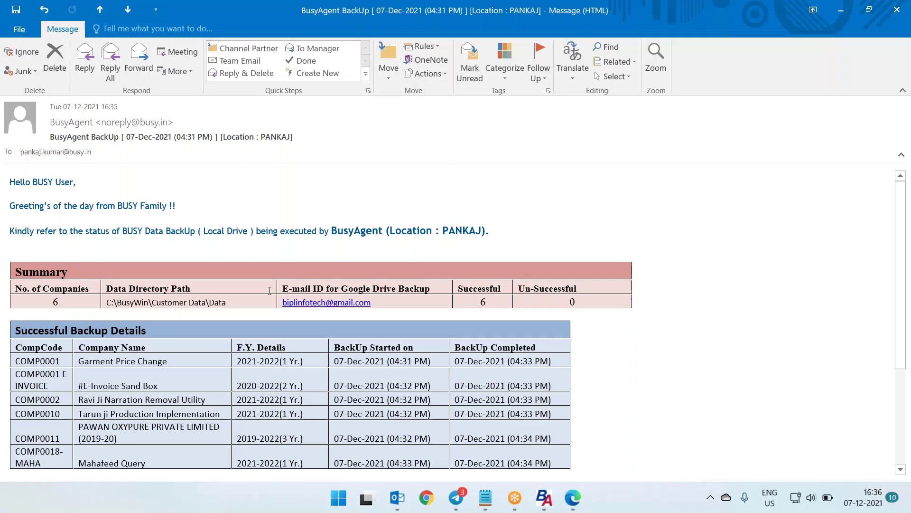
{"action": "scroll", "coordinate": [270, 290], "scroll_direction": "down", "scroll_amount": 1}
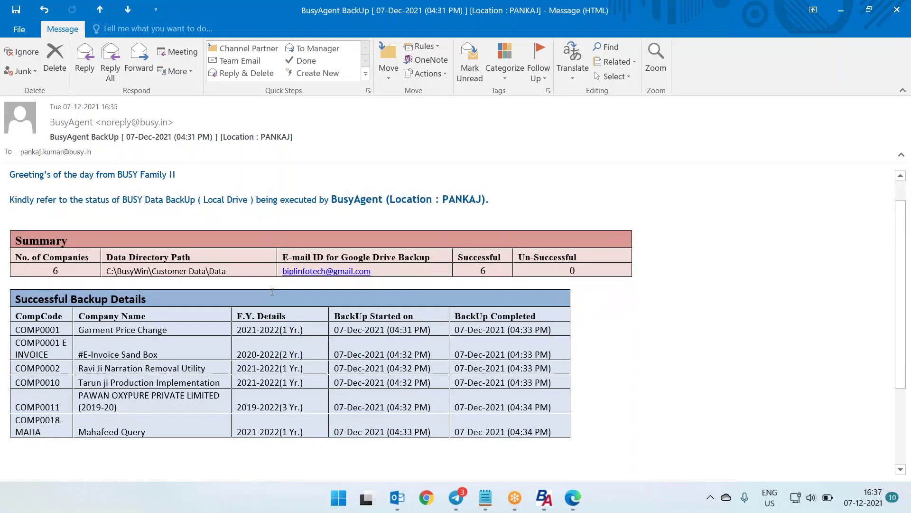
{"action": "scroll", "coordinate": [272, 292], "scroll_direction": "down", "scroll_amount": 2}
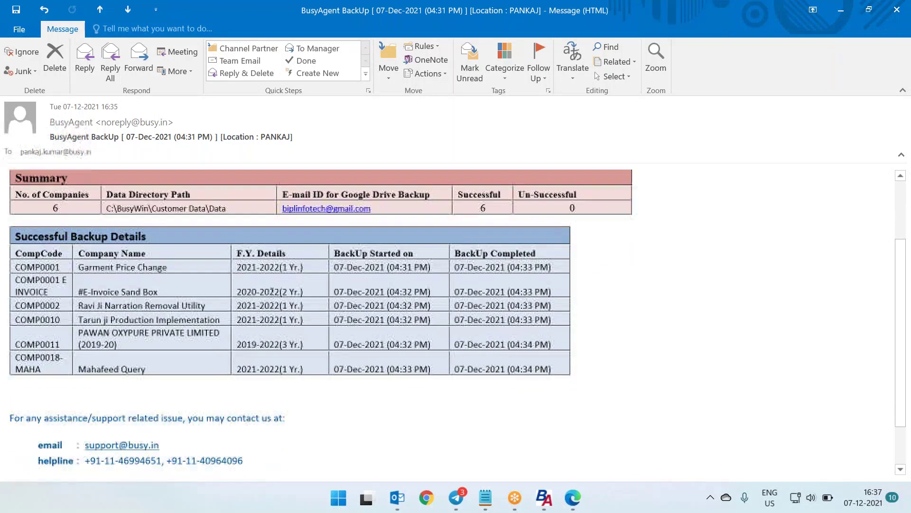
{"action": "scroll", "coordinate": [272, 292], "scroll_direction": "up", "scroll_amount": 3}
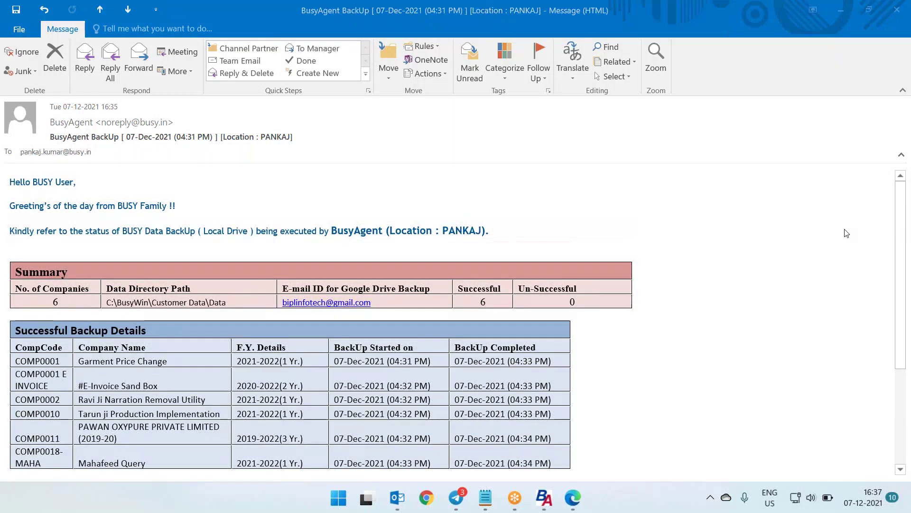
Close the report email, BusyAgent, Outlook and the Google Drive browser window
{"action": "left_click", "coordinate": [897, 13]}
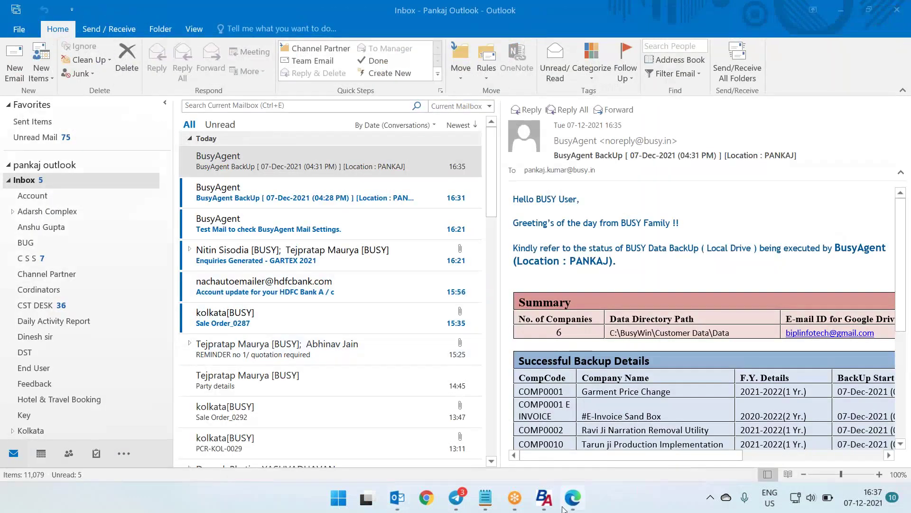
{"action": "left_click", "coordinate": [544, 498]}
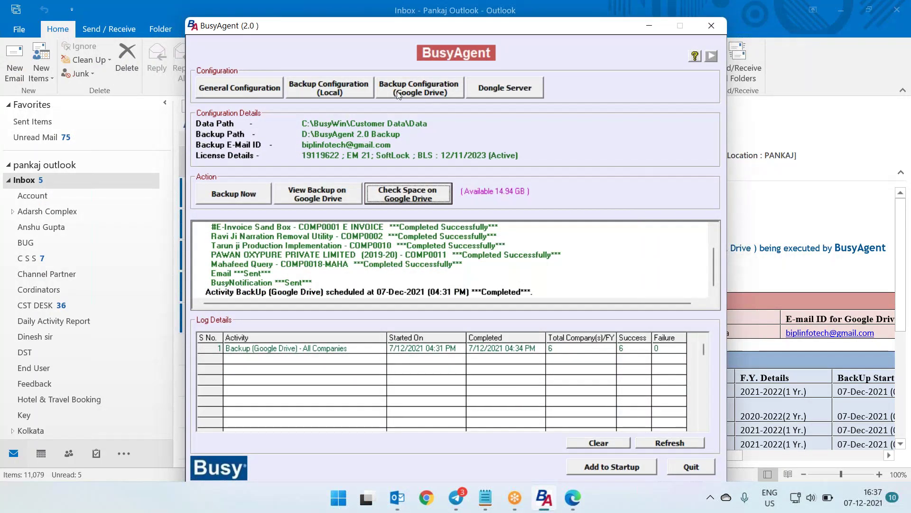
{"action": "left_click", "coordinate": [711, 27]}
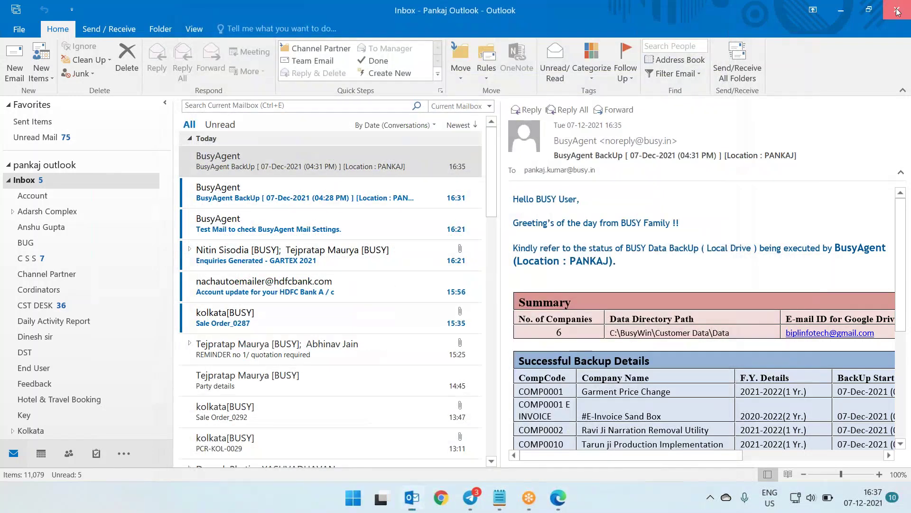
{"action": "left_click", "coordinate": [897, 12]}
{"action": "left_click", "coordinate": [897, 12]}
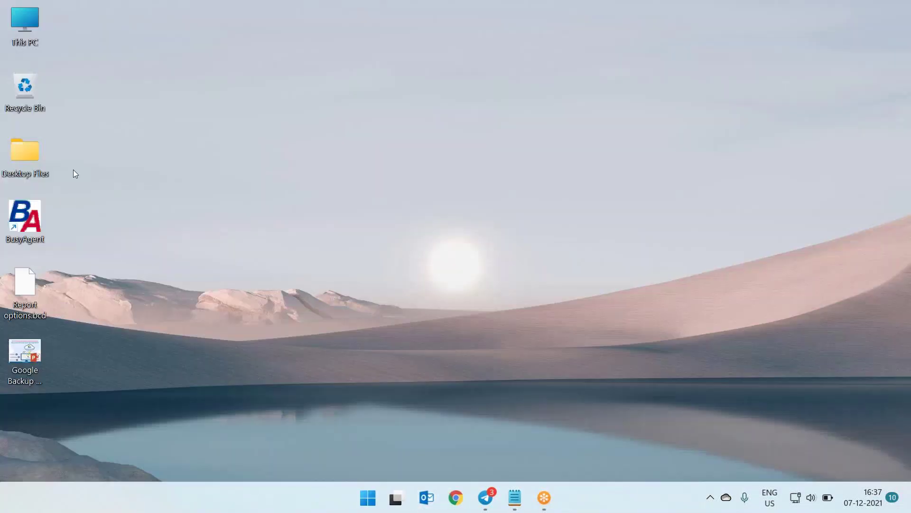